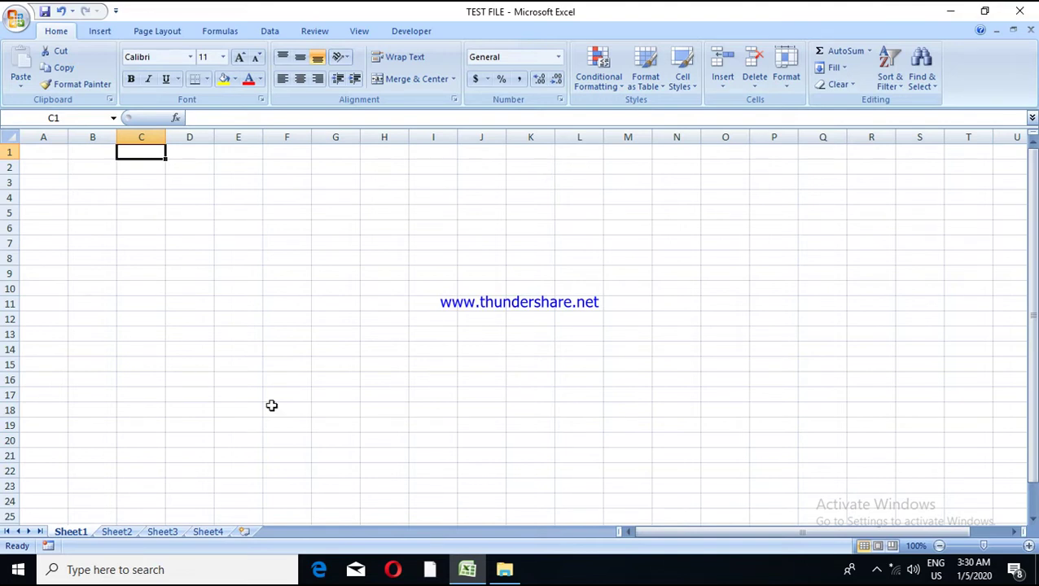
Search the Start menu for Excel, then return to the workbook
{"action": "left_click", "coordinate": [8, 577]}
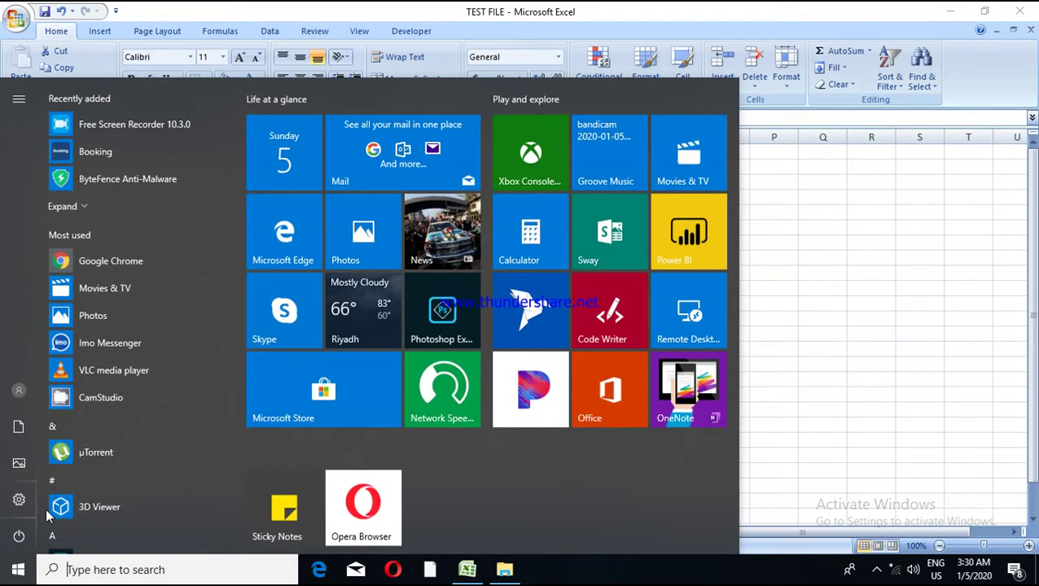
{"action": "left_click", "coordinate": [91, 570]}
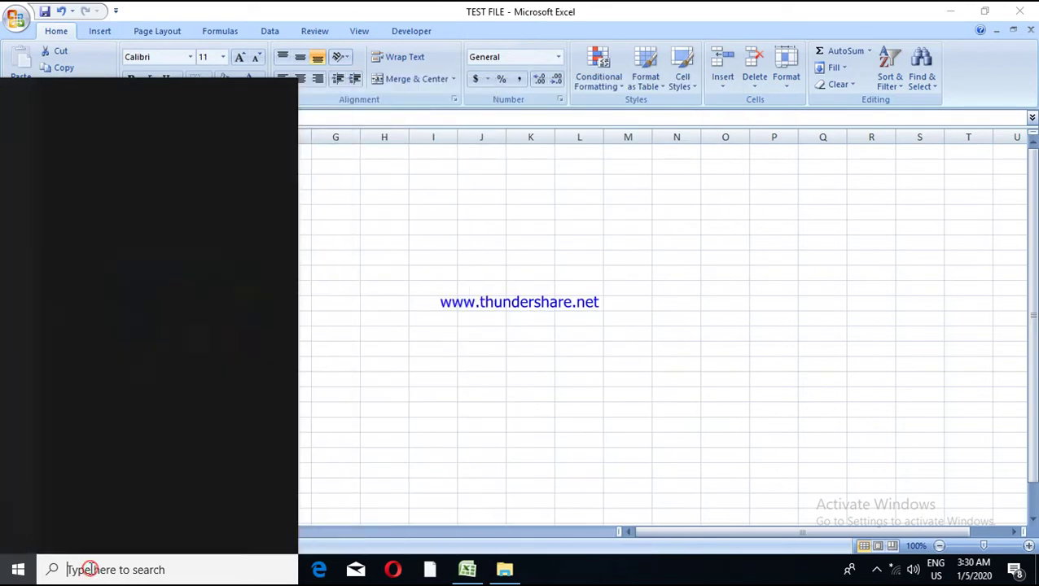
{"action": "type", "text": "E"}
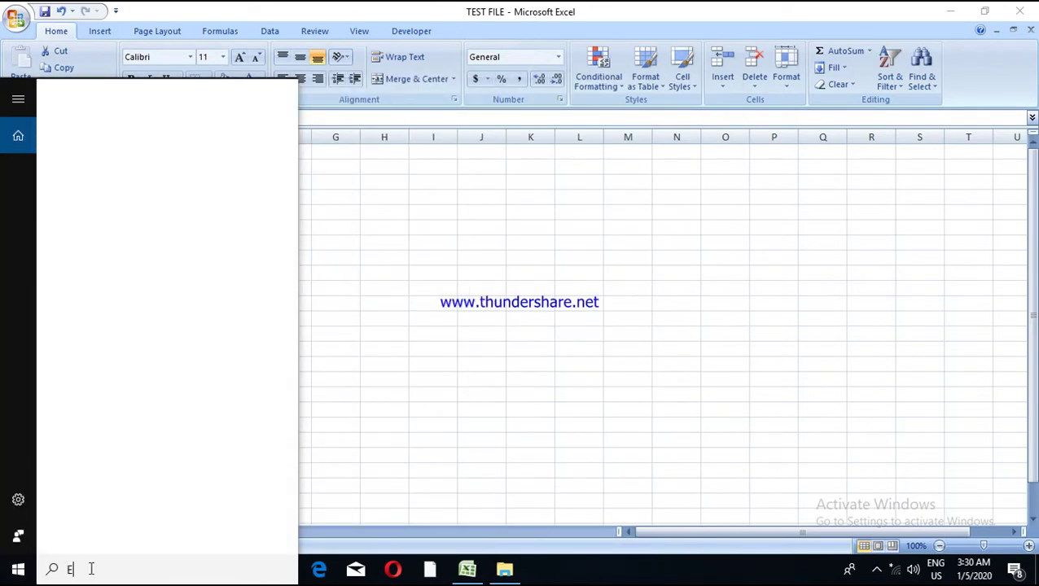
{"action": "type", "text": "XC"}
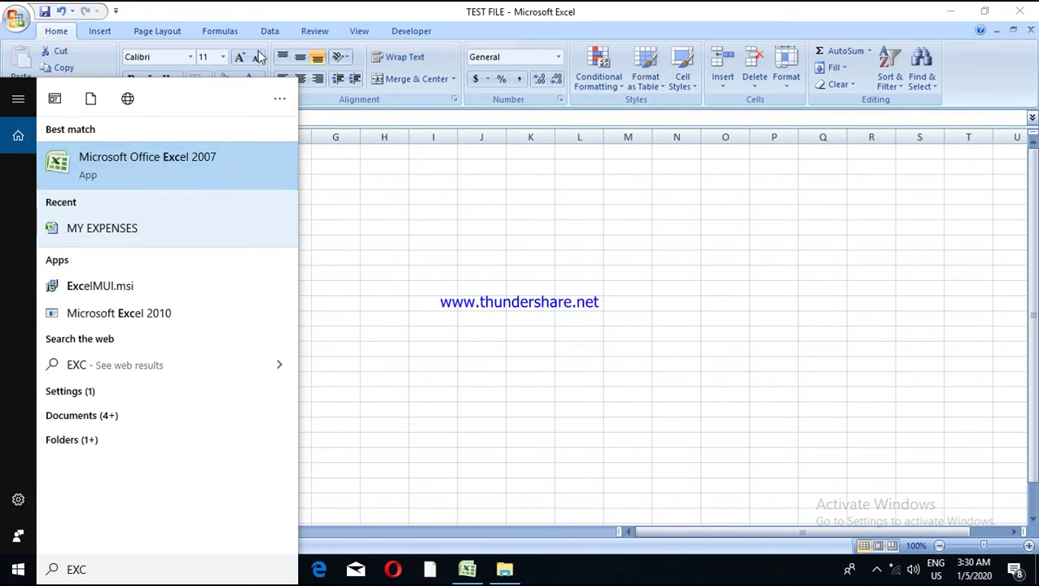
{"action": "left_click", "coordinate": [300, 8]}
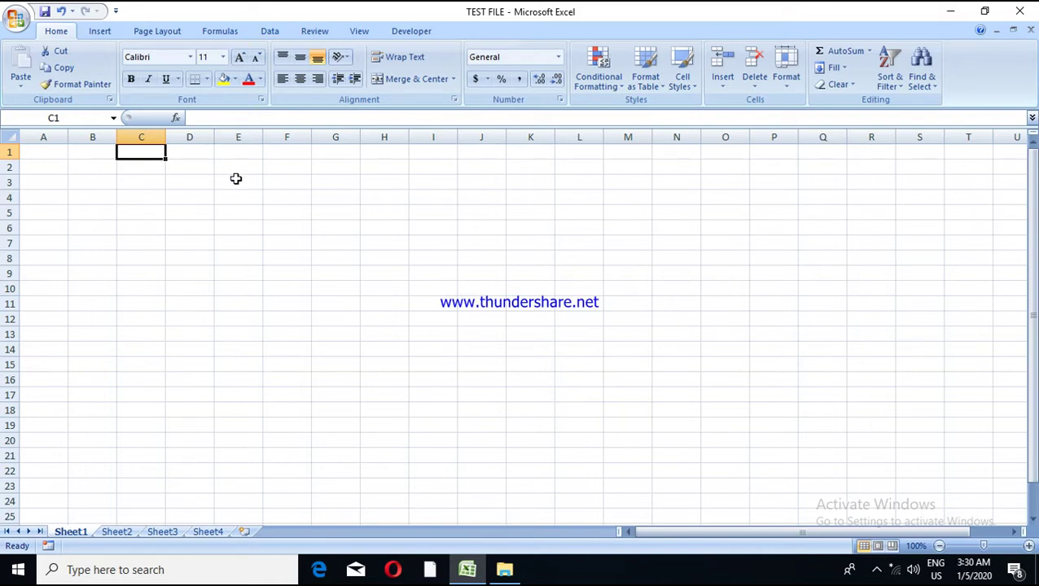
Select D7 and browse the View, Review, Data and Insert ribbon tabs before returning to Home
{"action": "left_click", "coordinate": [169, 241]}
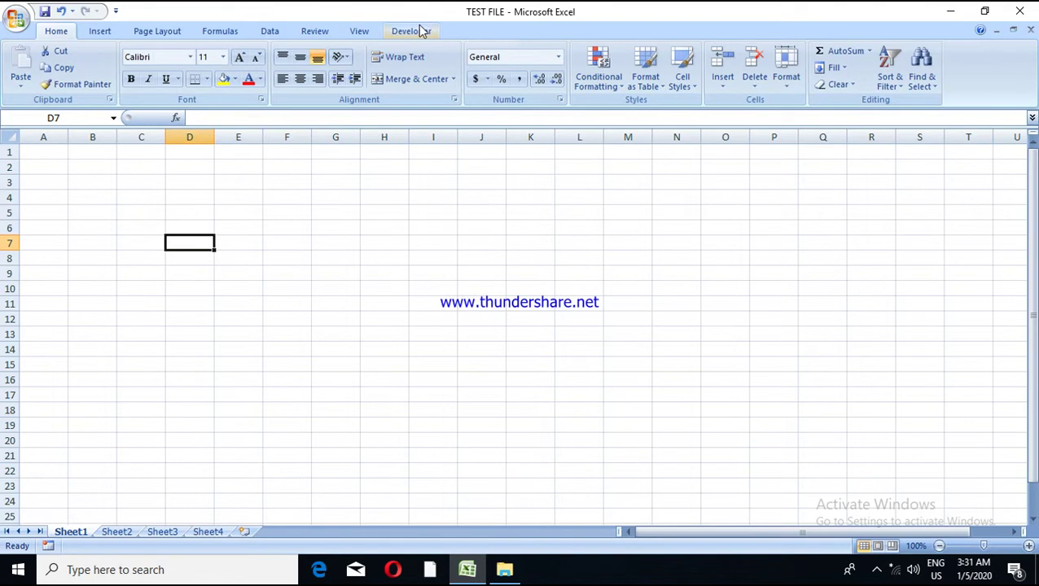
{"action": "left_click", "coordinate": [361, 31]}
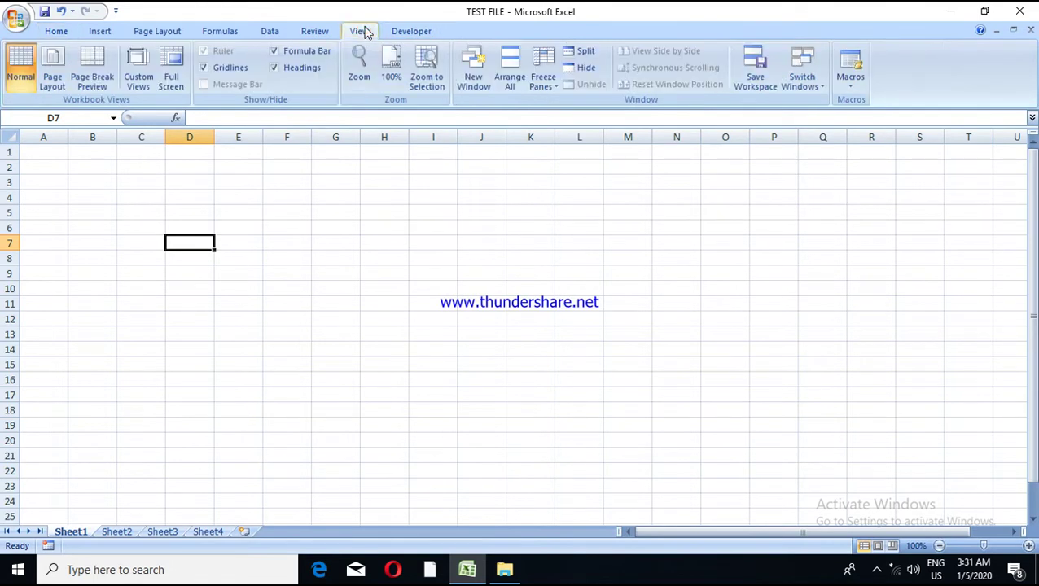
{"action": "left_click", "coordinate": [314, 31]}
{"action": "left_click", "coordinate": [271, 31]}
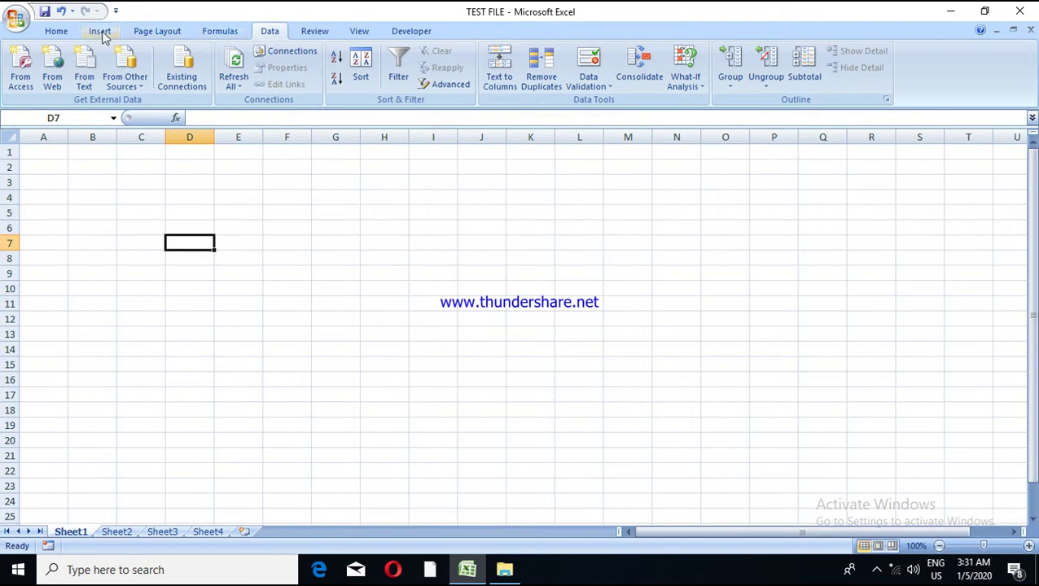
{"action": "left_click", "coordinate": [100, 32]}
{"action": "left_click", "coordinate": [73, 31]}
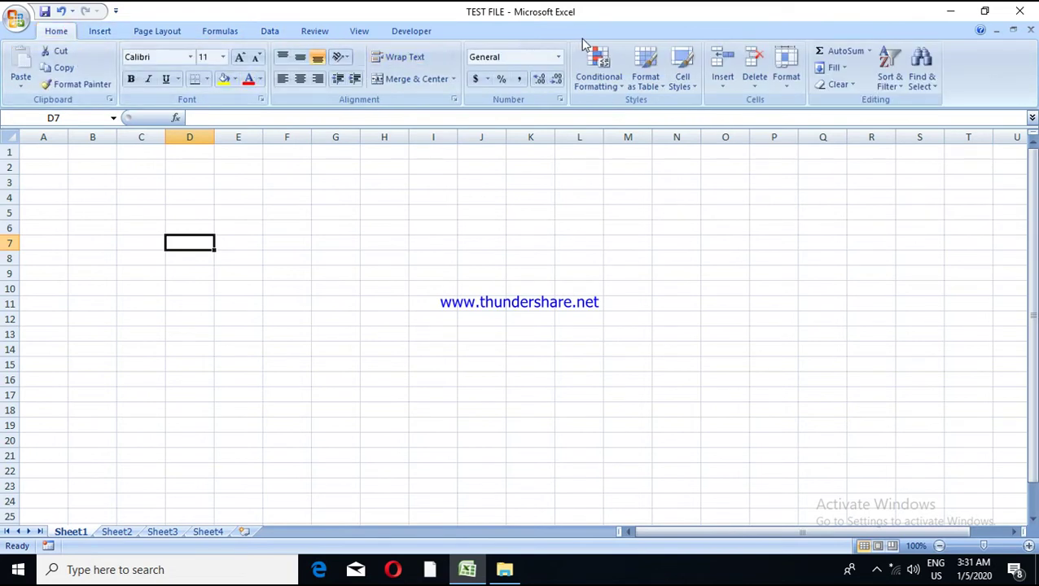
Click through cells B2, D4, A1, B3, C4, E4, F5 and C3 on Sheet1
{"action": "left_click", "coordinate": [107, 166]}
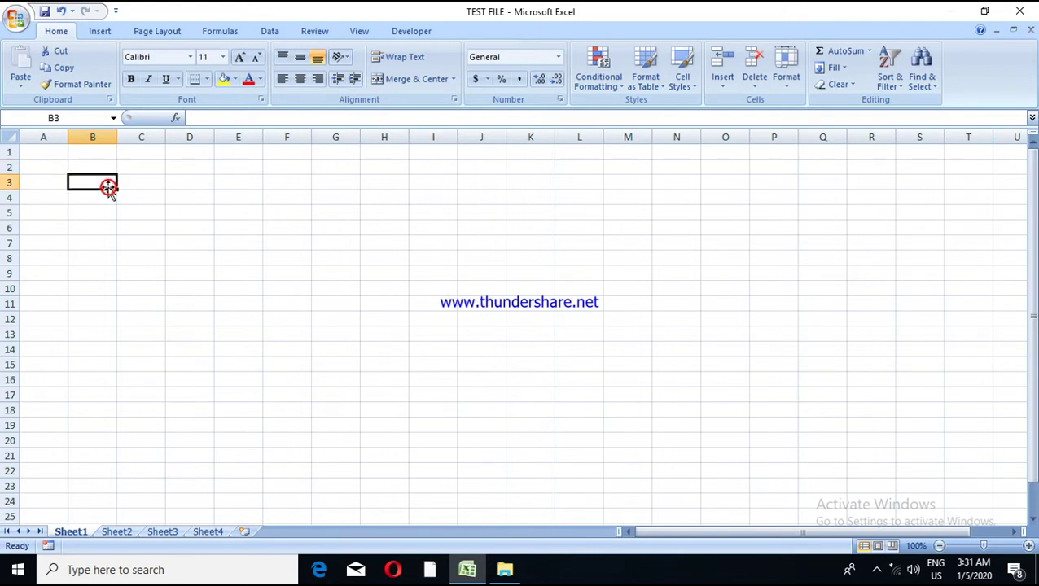
{"action": "left_click", "coordinate": [197, 198]}
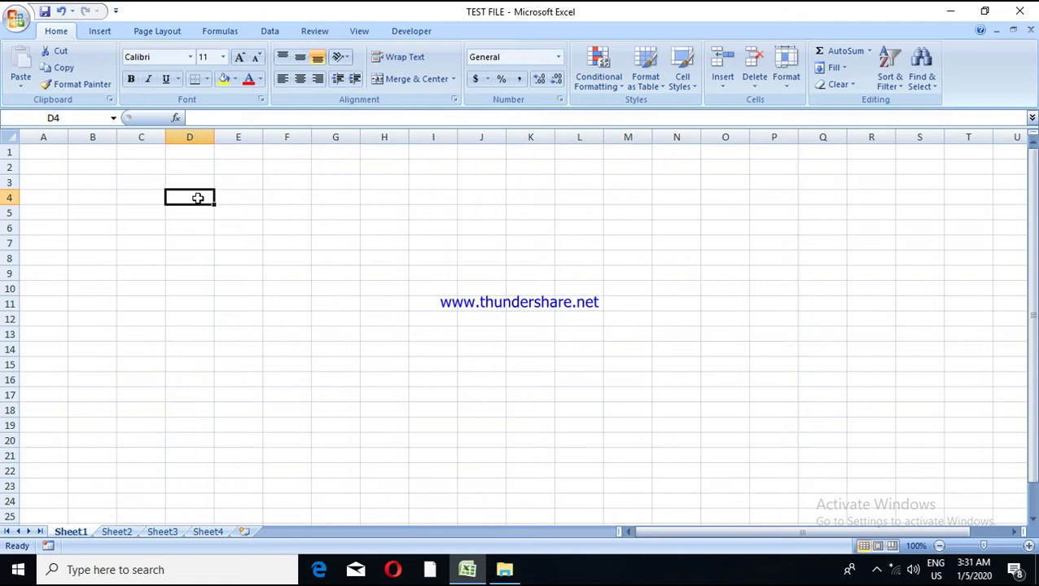
{"action": "left_click", "coordinate": [47, 157]}
{"action": "left_click", "coordinate": [89, 175]}
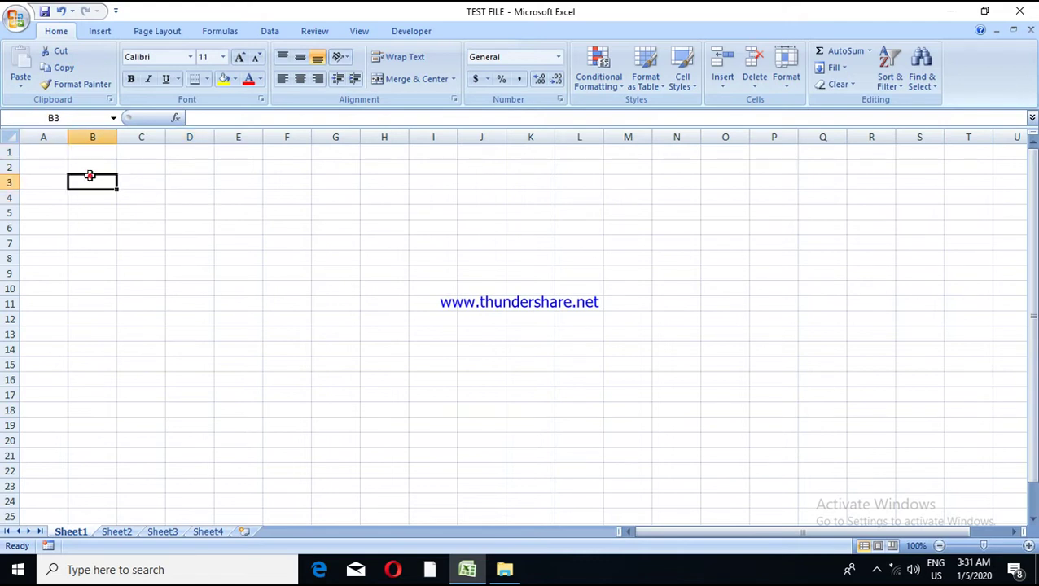
{"action": "left_click", "coordinate": [148, 192]}
{"action": "left_click", "coordinate": [199, 192]}
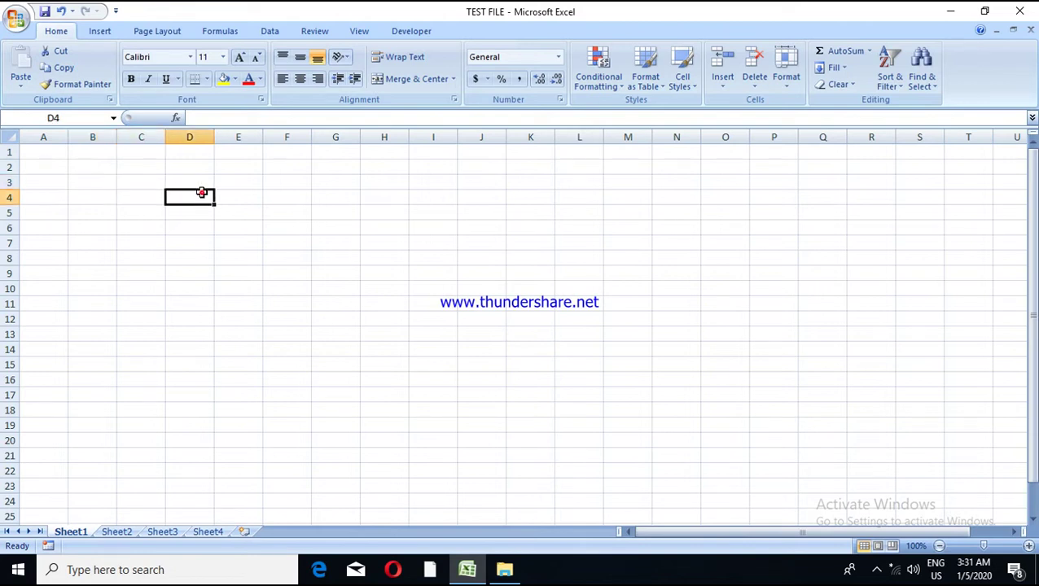
{"action": "left_click", "coordinate": [232, 194]}
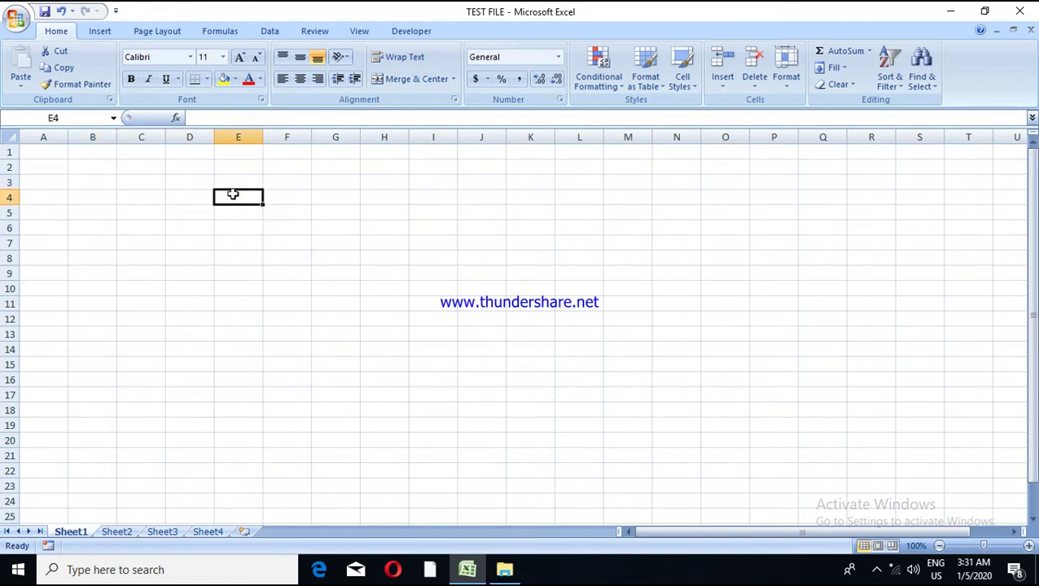
{"action": "left_click", "coordinate": [284, 210]}
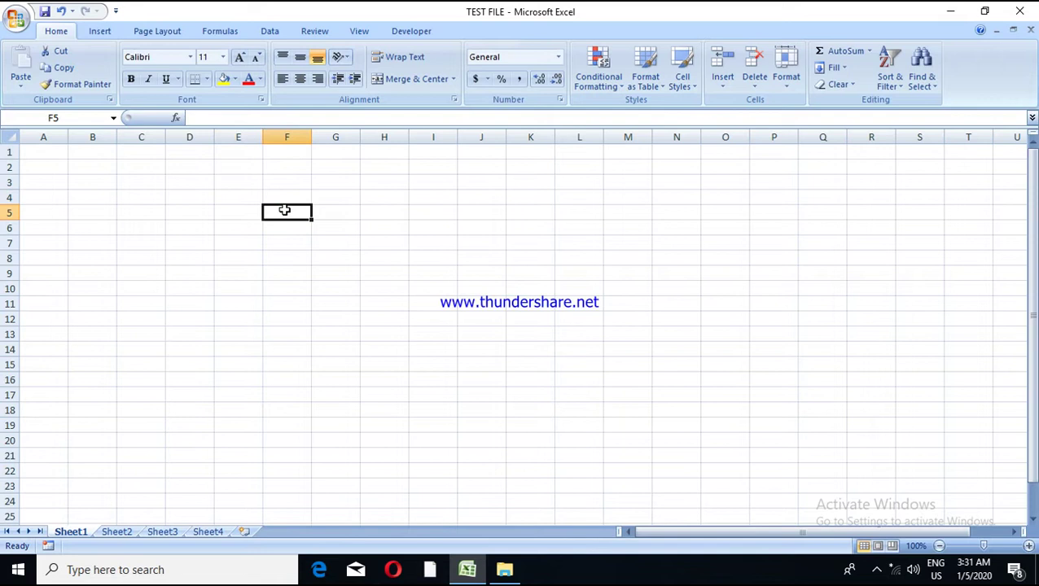
{"action": "left_click", "coordinate": [137, 179]}
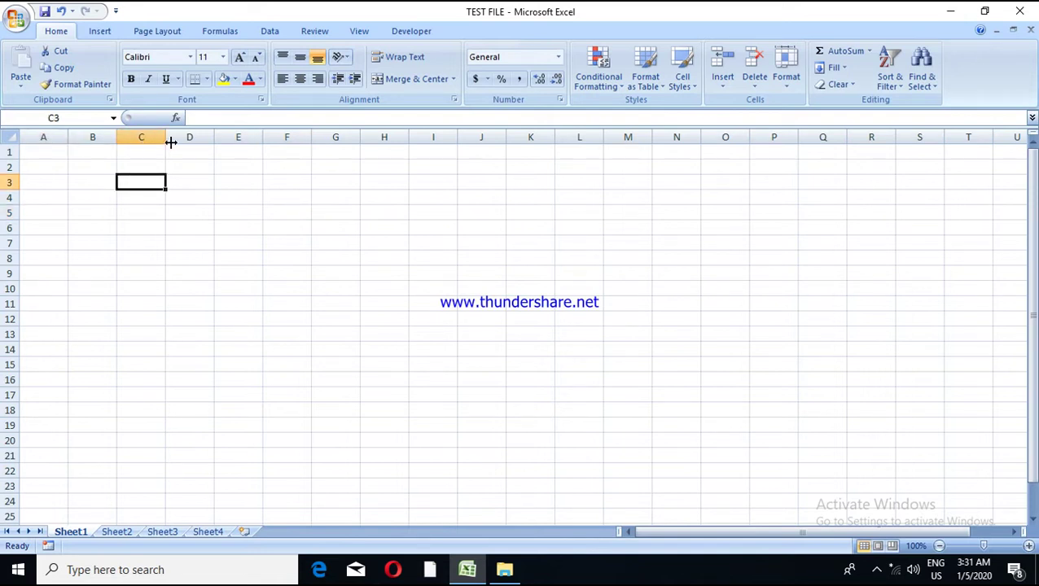
Select columns E, F, G, H and I in turn
{"action": "left_click", "coordinate": [245, 137]}
{"action": "left_click", "coordinate": [275, 137]}
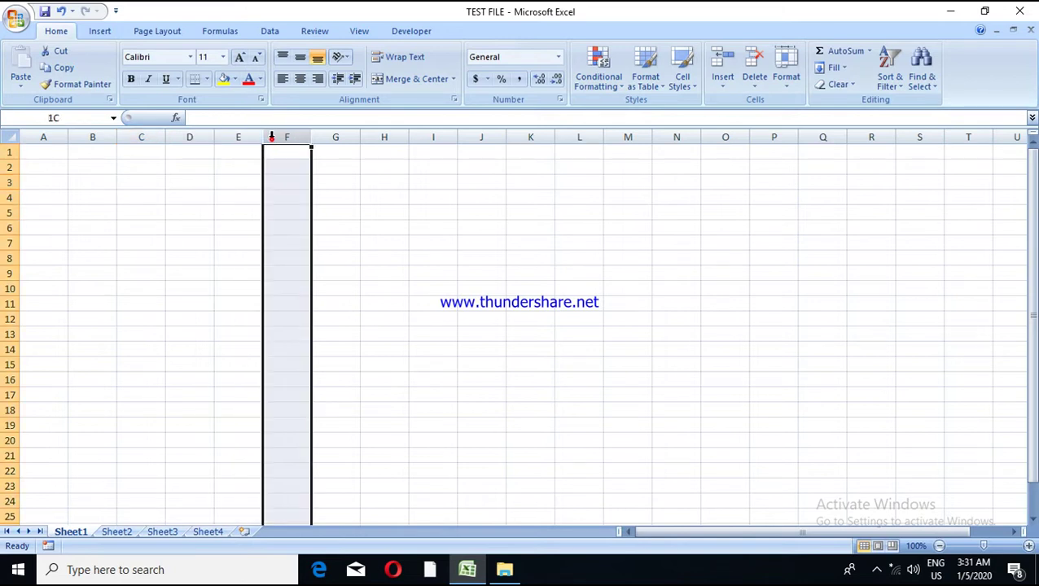
{"action": "left_click", "coordinate": [338, 135]}
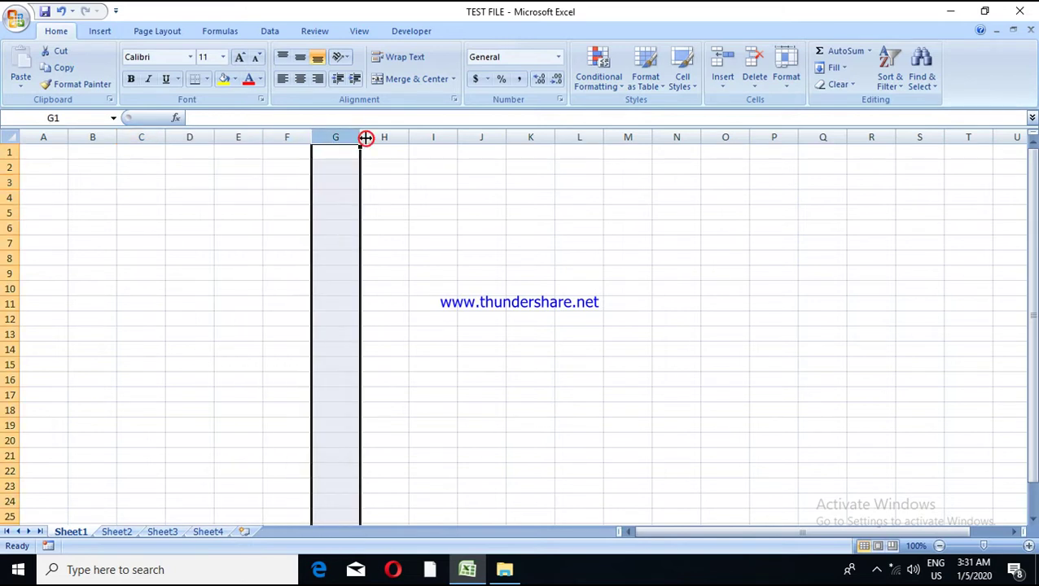
{"action": "left_click", "coordinate": [396, 135]}
{"action": "left_click", "coordinate": [433, 136]}
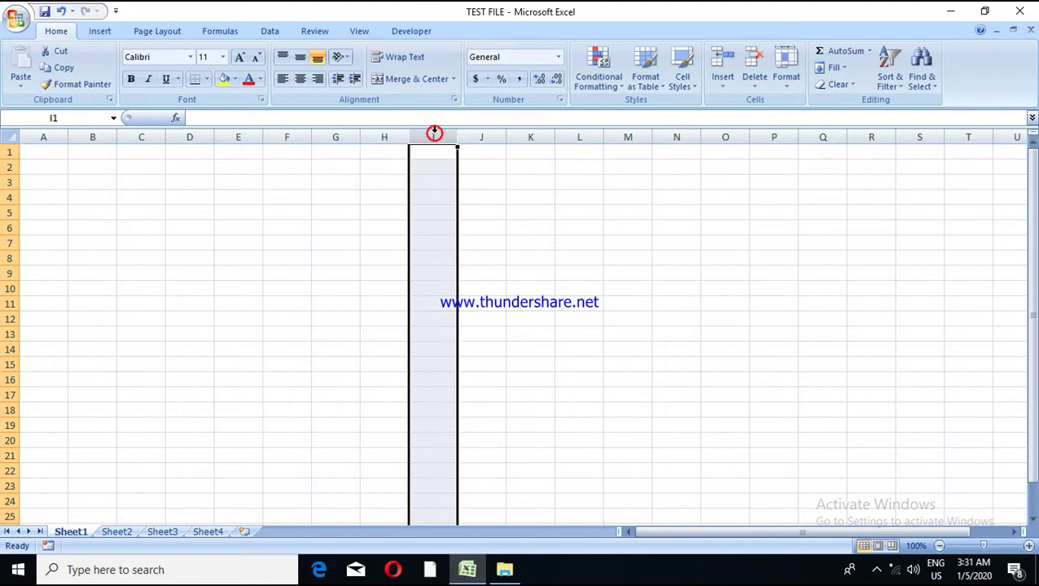
Select cells A2 through A10 down column A in turn
{"action": "left_click", "coordinate": [31, 165]}
{"action": "left_click", "coordinate": [19, 196]}
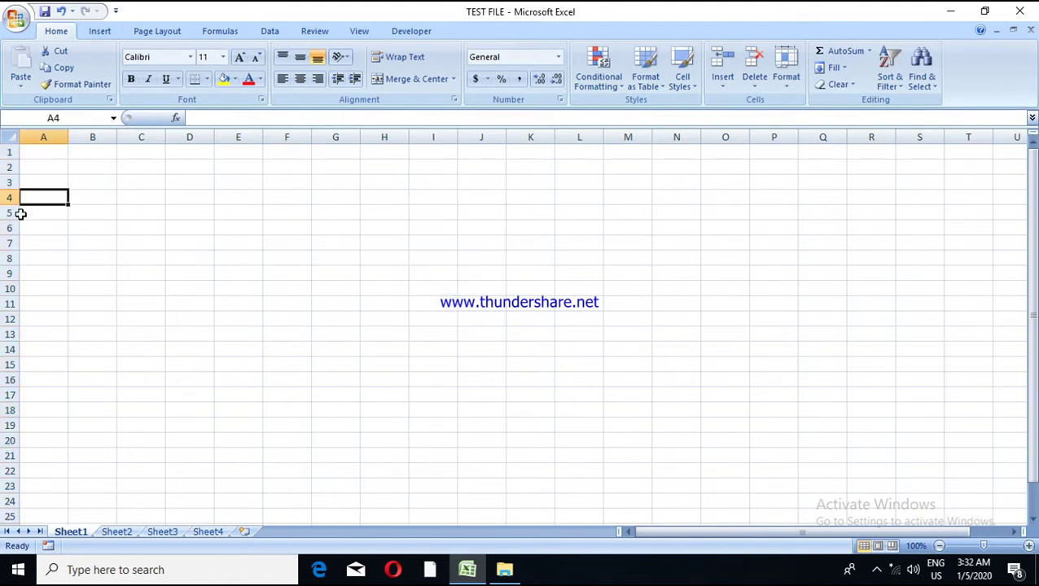
{"action": "left_click", "coordinate": [20, 213]}
{"action": "left_click", "coordinate": [23, 229]}
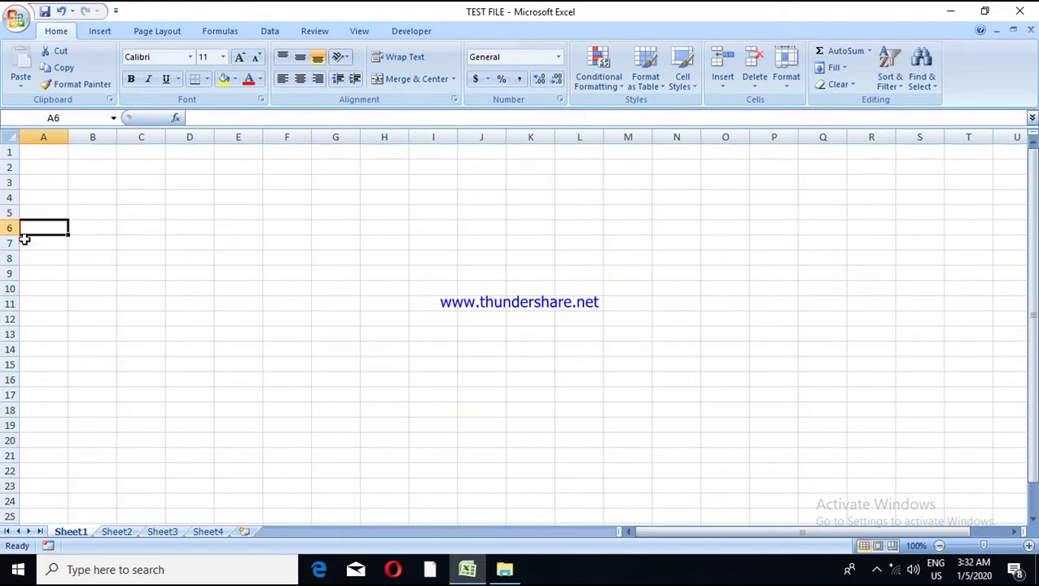
{"action": "left_click", "coordinate": [25, 240]}
{"action": "left_click", "coordinate": [24, 272]}
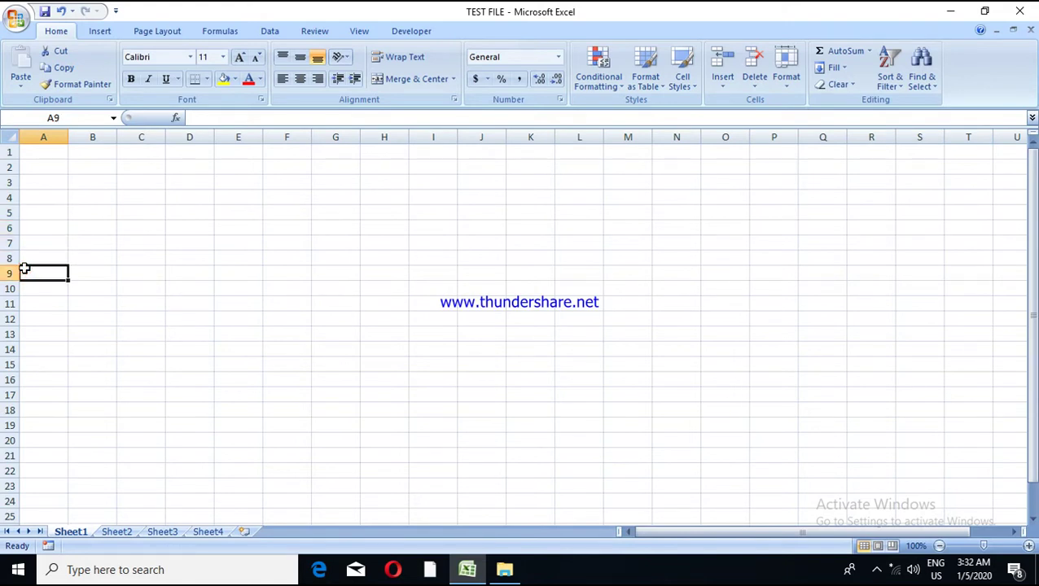
{"action": "left_click", "coordinate": [23, 288]}
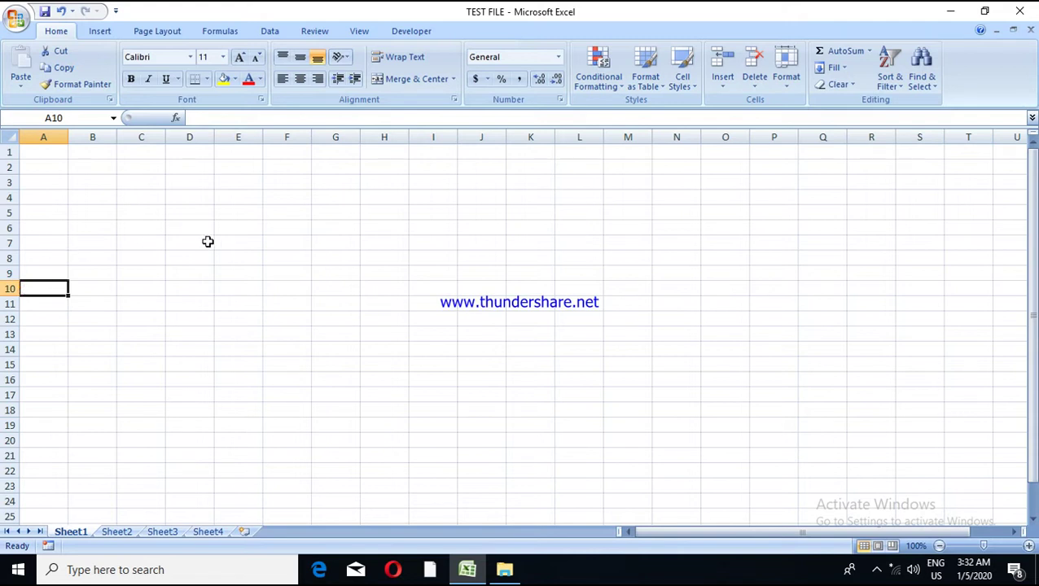
Select F8 and check its address in the Name Box, then click D9, C6, E8, E4 and E1
{"action": "left_click", "coordinate": [303, 257]}
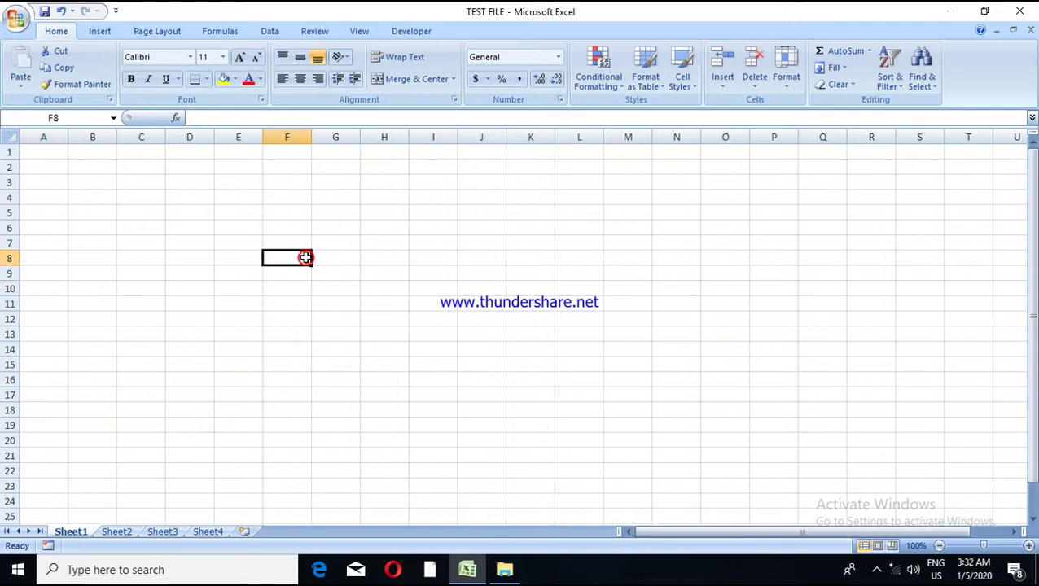
{"action": "left_click", "coordinate": [433, 272]}
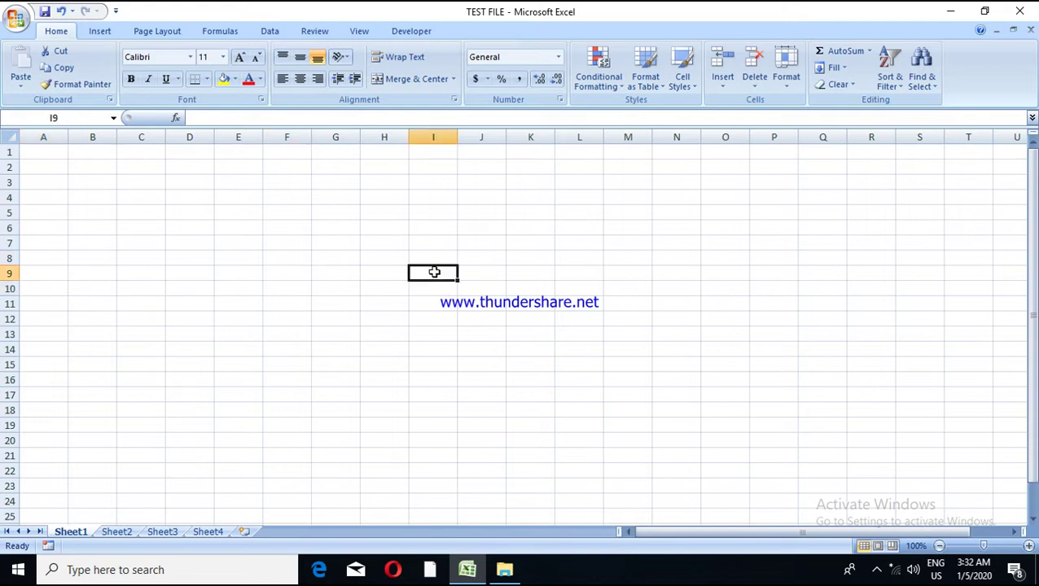
{"action": "left_click", "coordinate": [300, 255]}
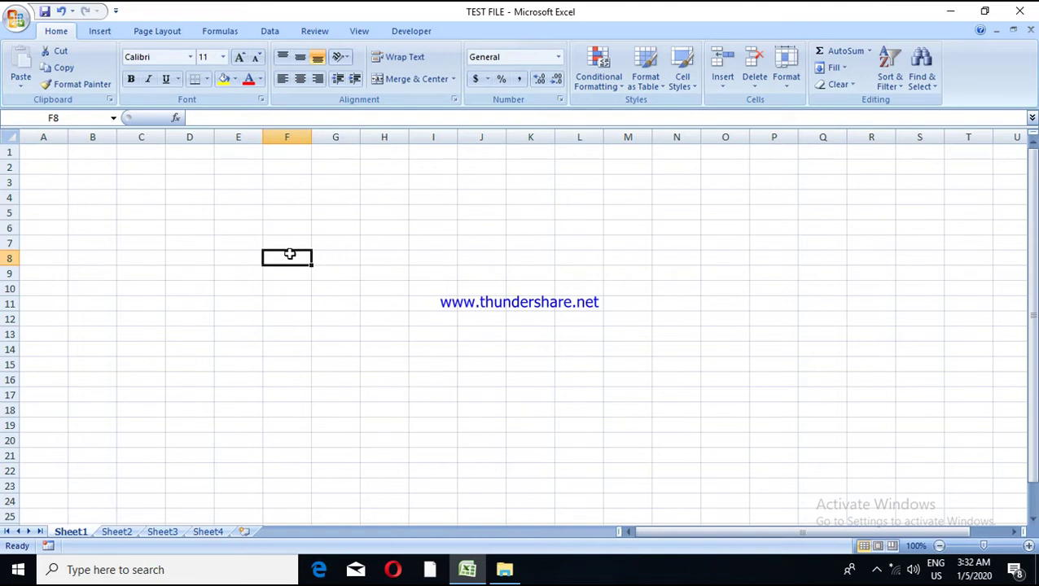
{"action": "left_click", "coordinate": [289, 254]}
{"action": "left_click", "coordinate": [59, 113]}
{"action": "left_click", "coordinate": [195, 269]}
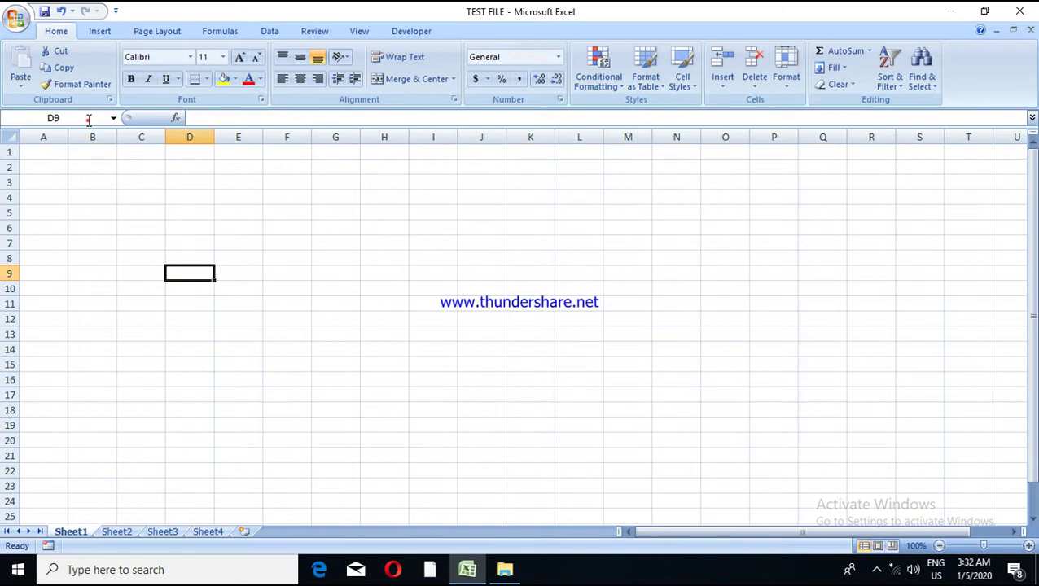
{"action": "left_click", "coordinate": [126, 221]}
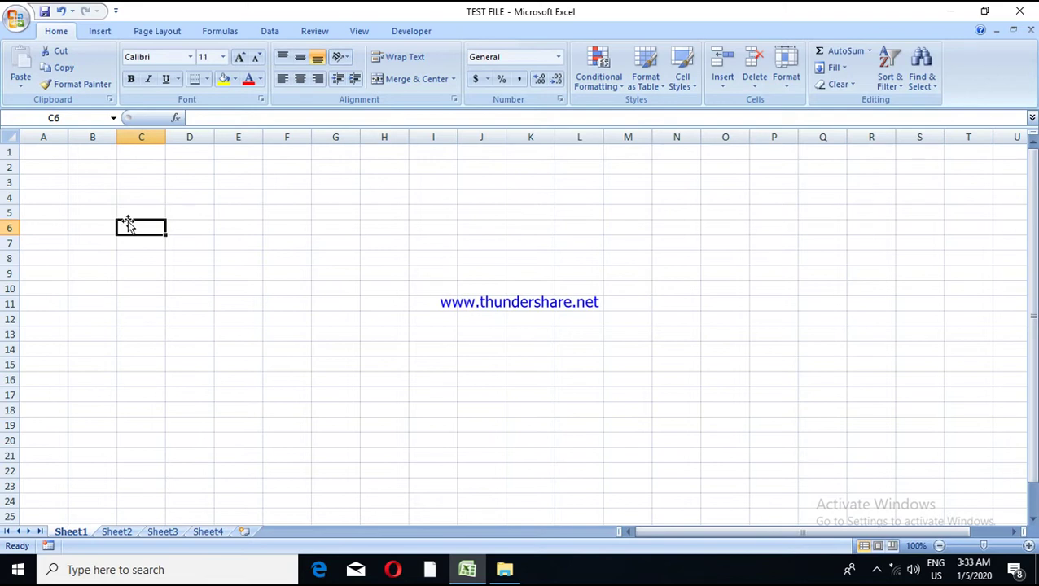
{"action": "left_click", "coordinate": [233, 252]}
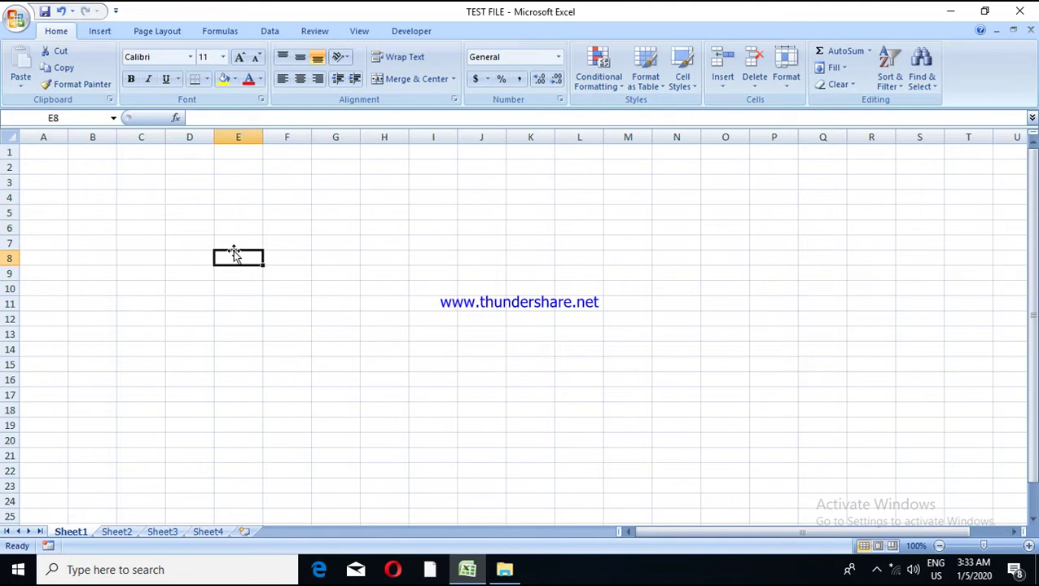
{"action": "left_click", "coordinate": [241, 191]}
{"action": "left_click", "coordinate": [245, 152]}
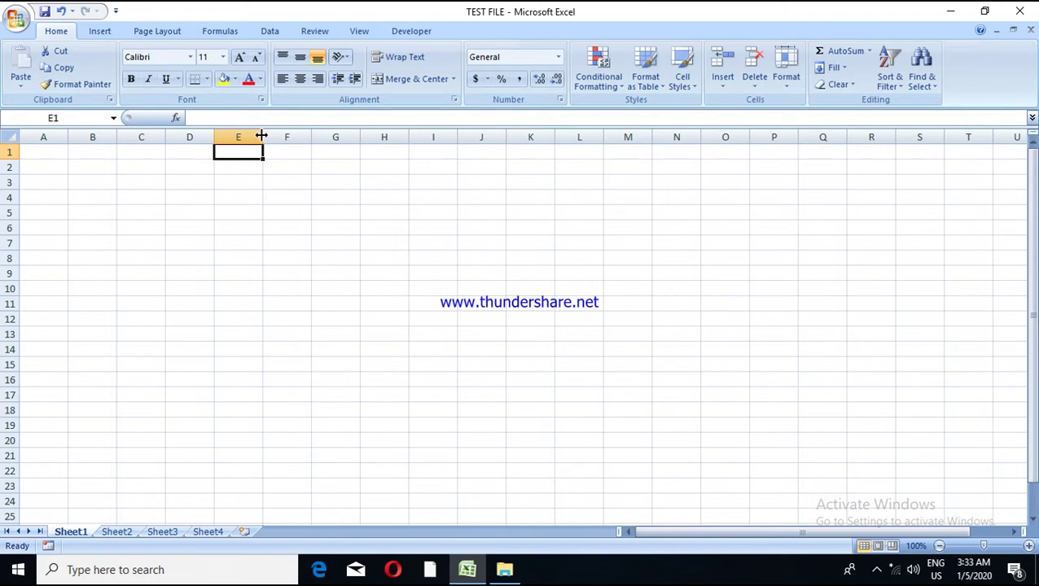
Widen column E to about three columns, leaving row 1 at standard height, and select E7
{"action": "left_click_drag", "start_coordinate": [261, 136], "coordinate": [383, 136]}
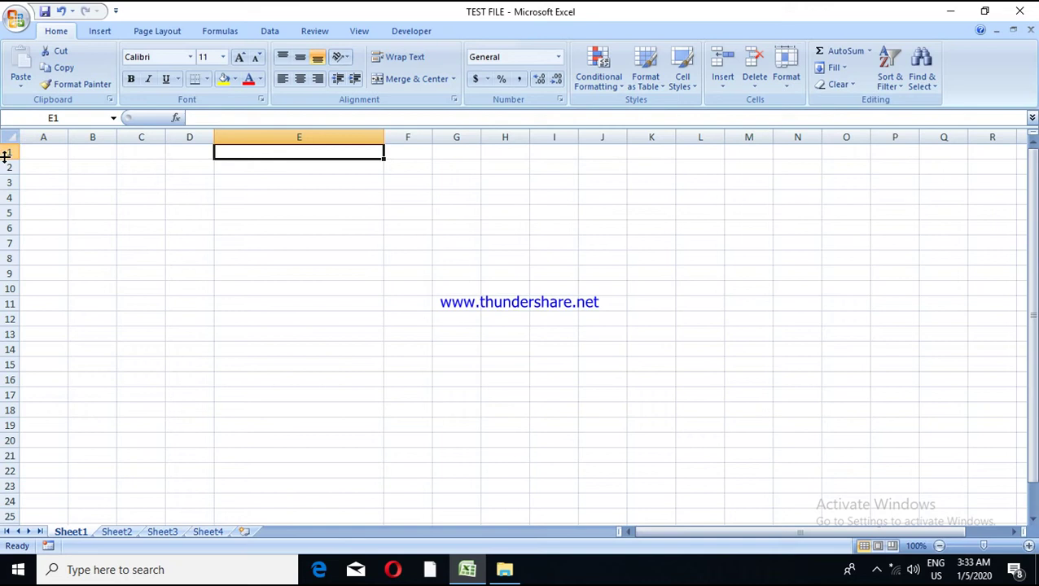
{"action": "left_click_drag", "start_coordinate": [6, 158], "coordinate": [6, 188]}
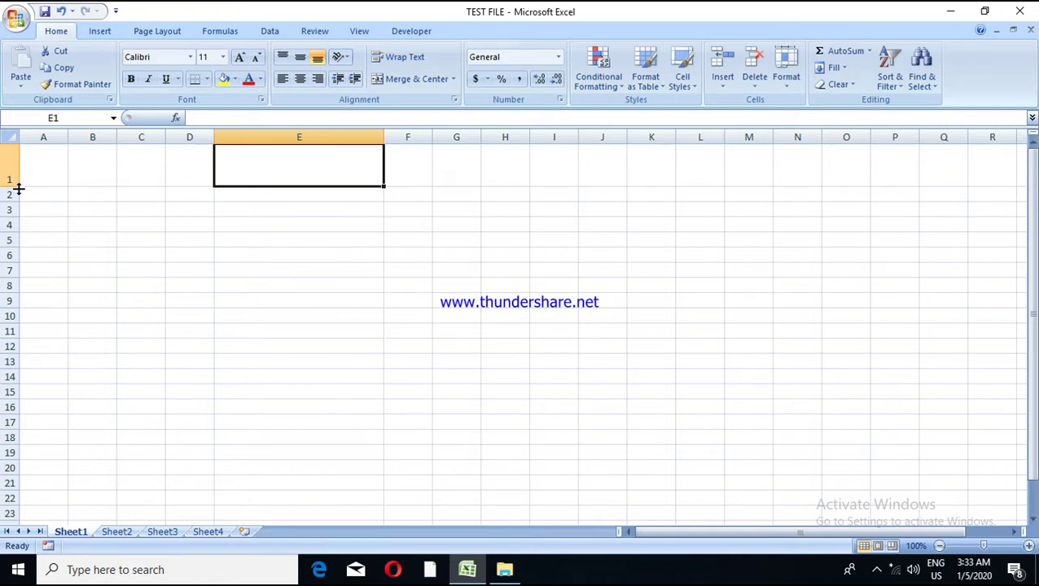
{"action": "left_click_drag", "start_coordinate": [15, 187], "coordinate": [15, 162]}
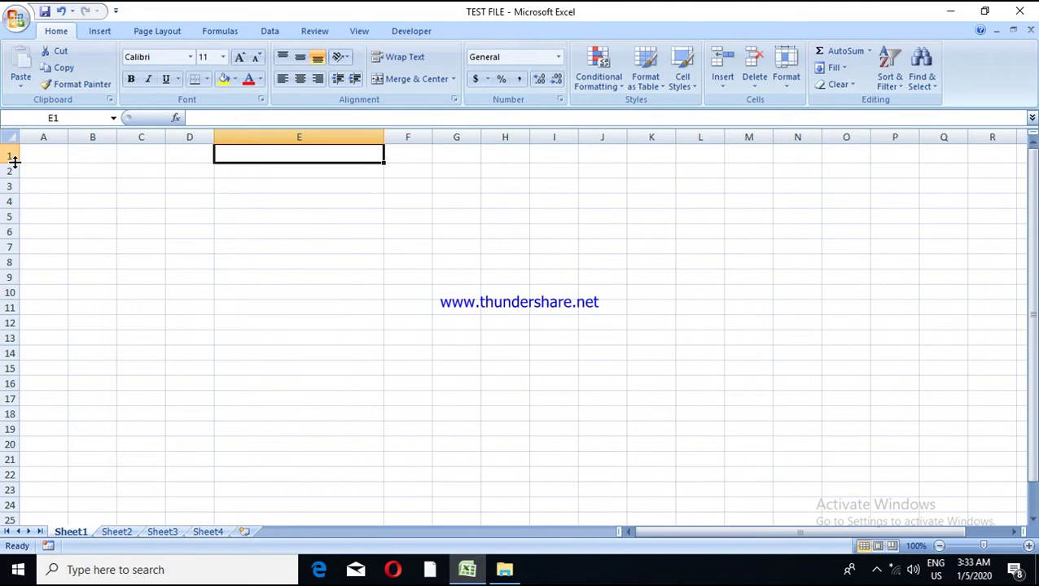
{"action": "left_click", "coordinate": [223, 245]}
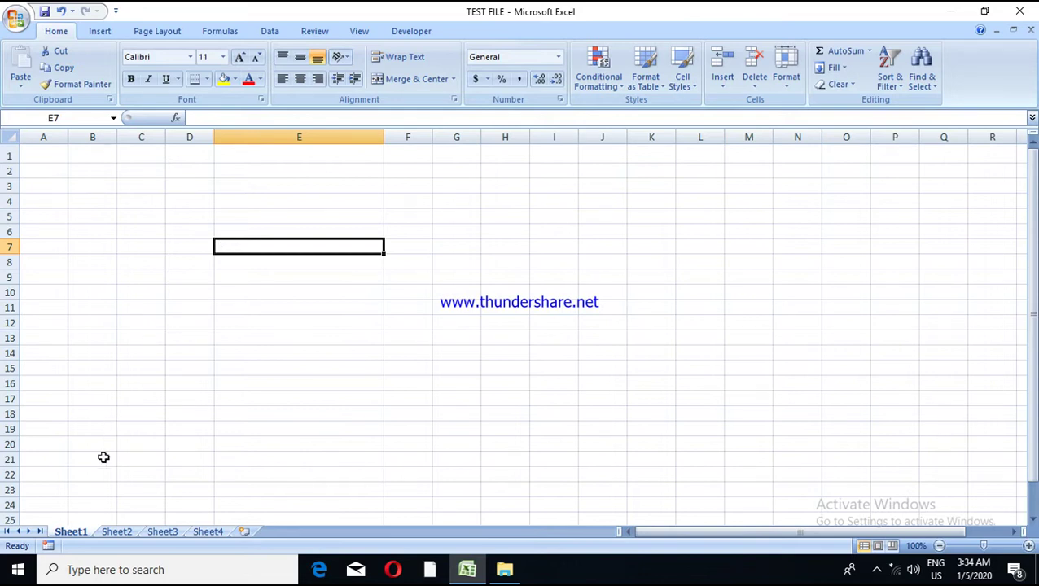
{"action": "left_click", "coordinate": [111, 532]}
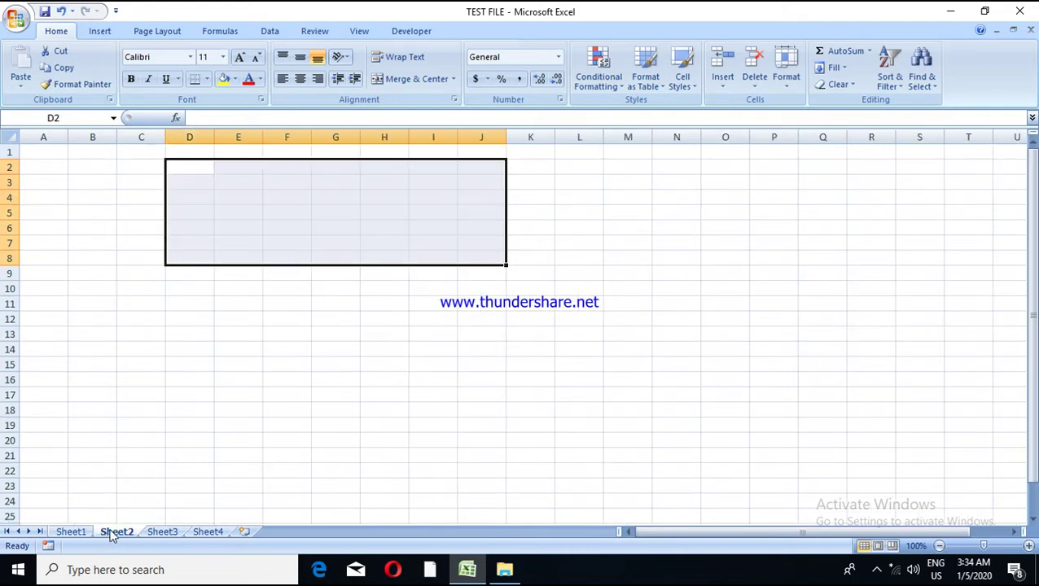
{"action": "left_click", "coordinate": [79, 533]}
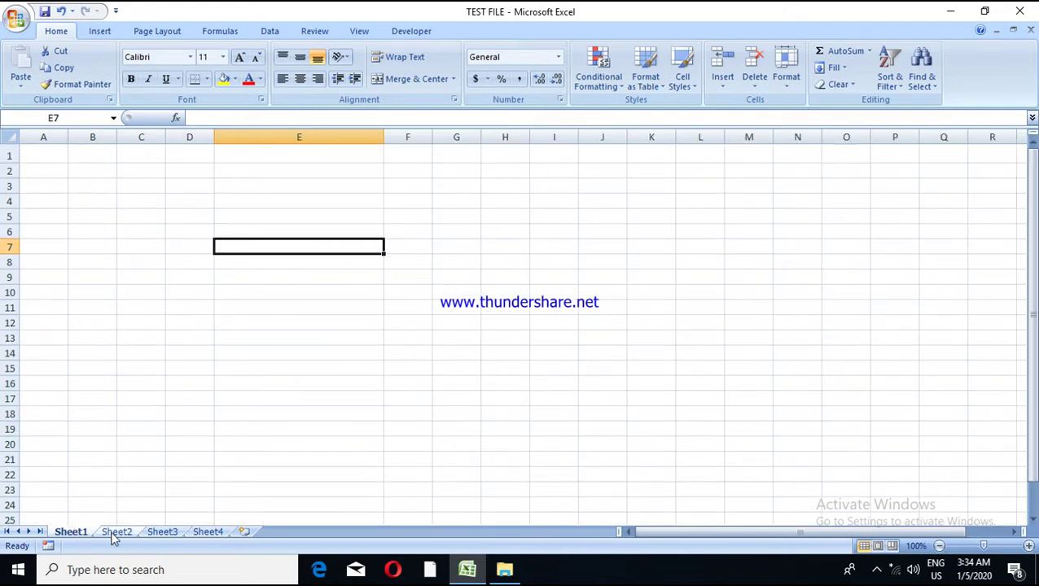
{"action": "left_click", "coordinate": [112, 533]}
{"action": "left_click", "coordinate": [86, 533]}
{"action": "left_click", "coordinate": [101, 534]}
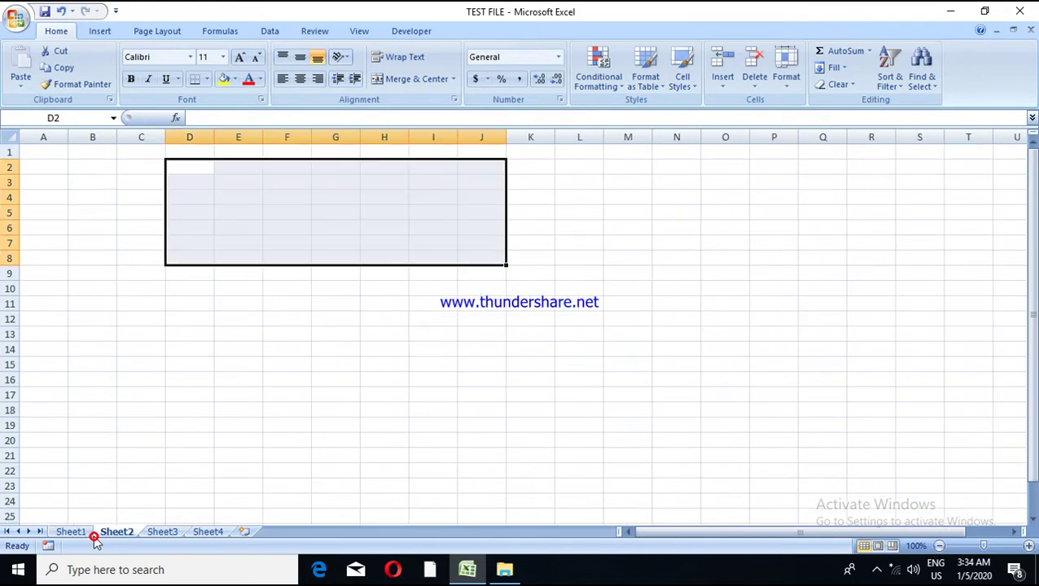
{"action": "left_click", "coordinate": [175, 533]}
{"action": "left_click", "coordinate": [86, 531]}
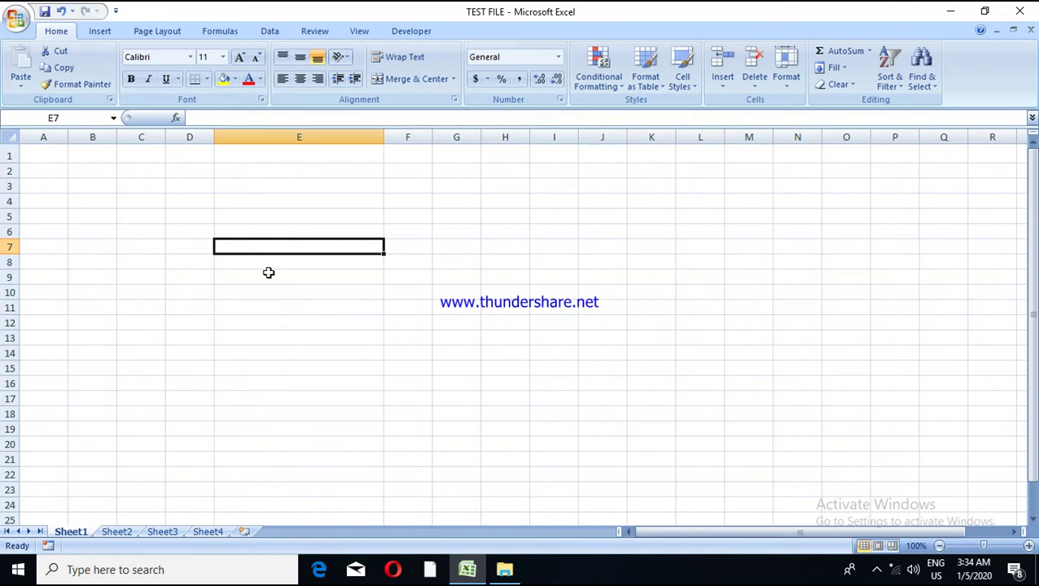
{"action": "left_click", "coordinate": [7, 12]}
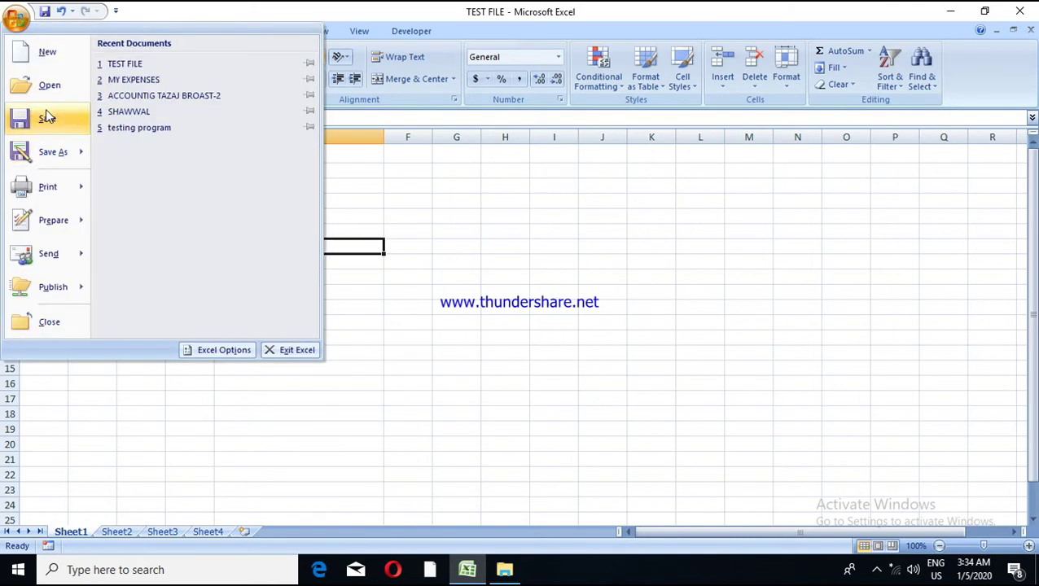
{"action": "left_click", "coordinate": [296, 8]}
{"action": "left_click", "coordinate": [300, 199]}
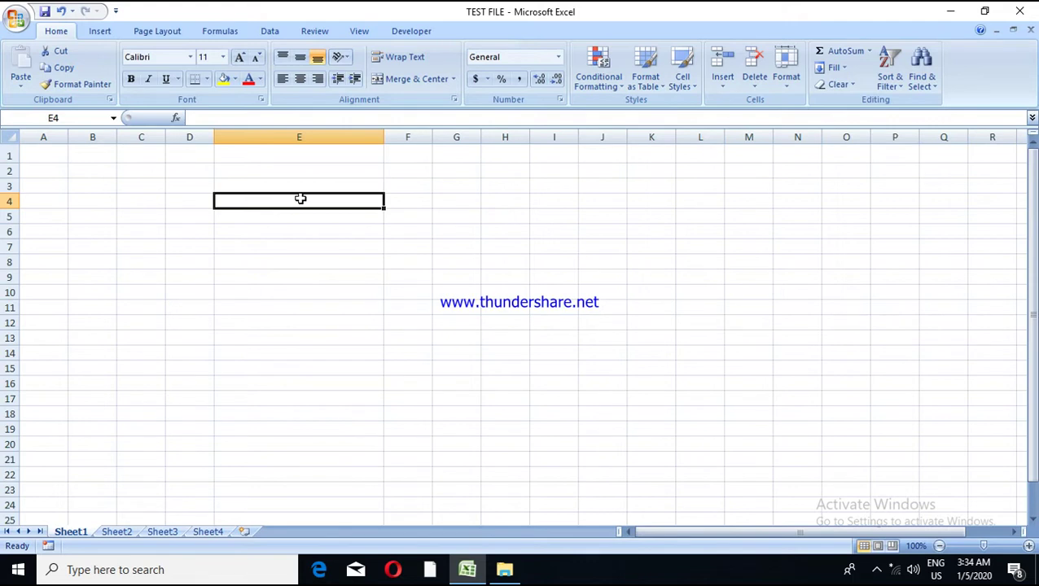
{"action": "left_click", "coordinate": [17, 16]}
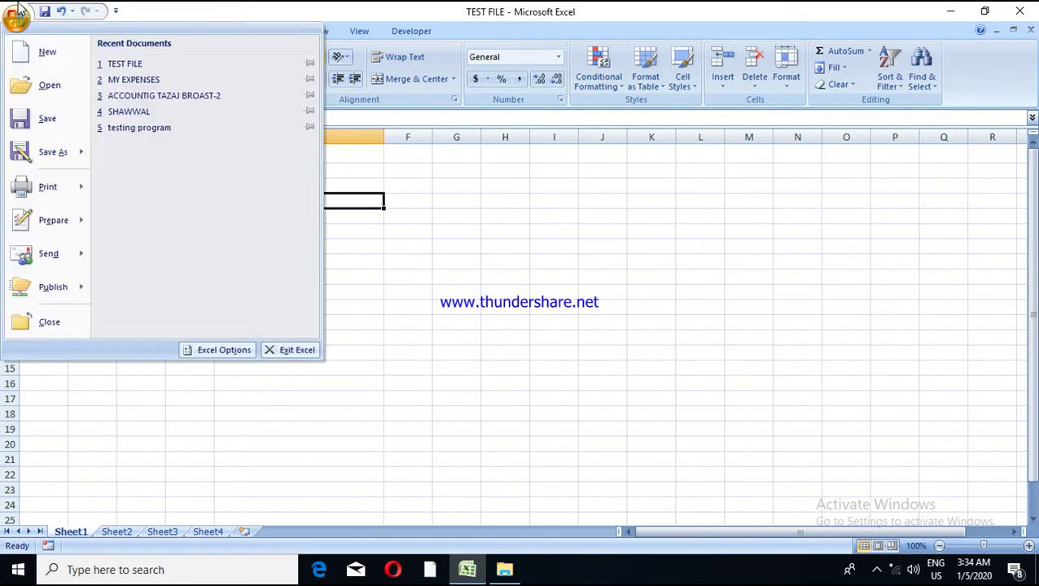
{"action": "left_click", "coordinate": [29, 53]}
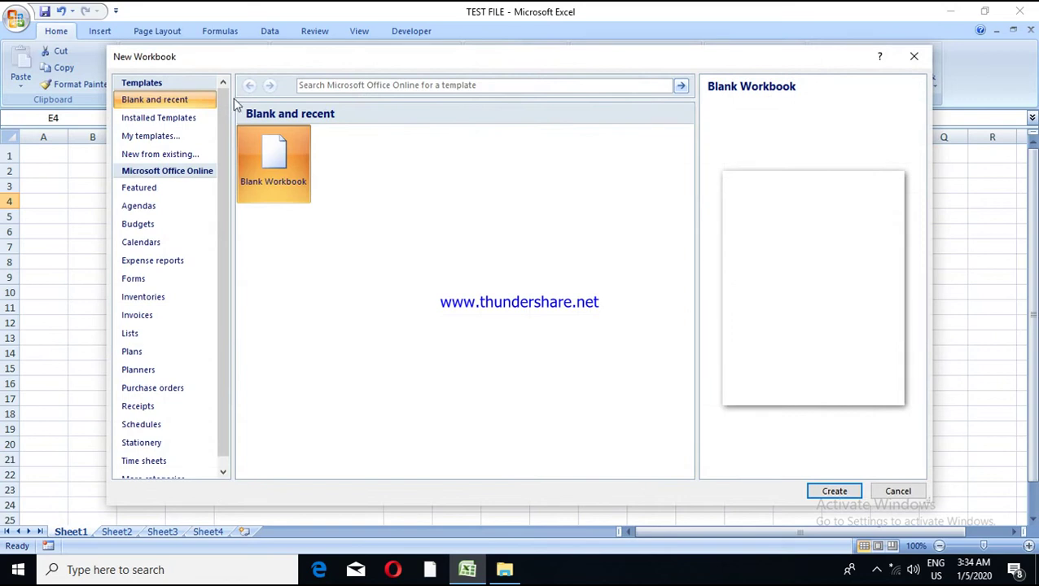
{"action": "left_click", "coordinate": [913, 56]}
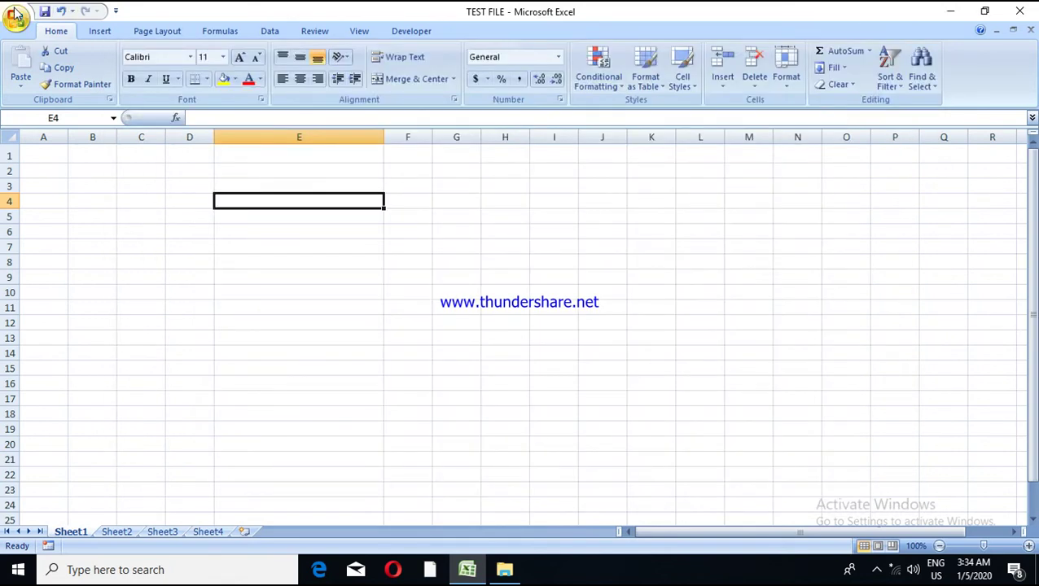
{"action": "left_click", "coordinate": [16, 16]}
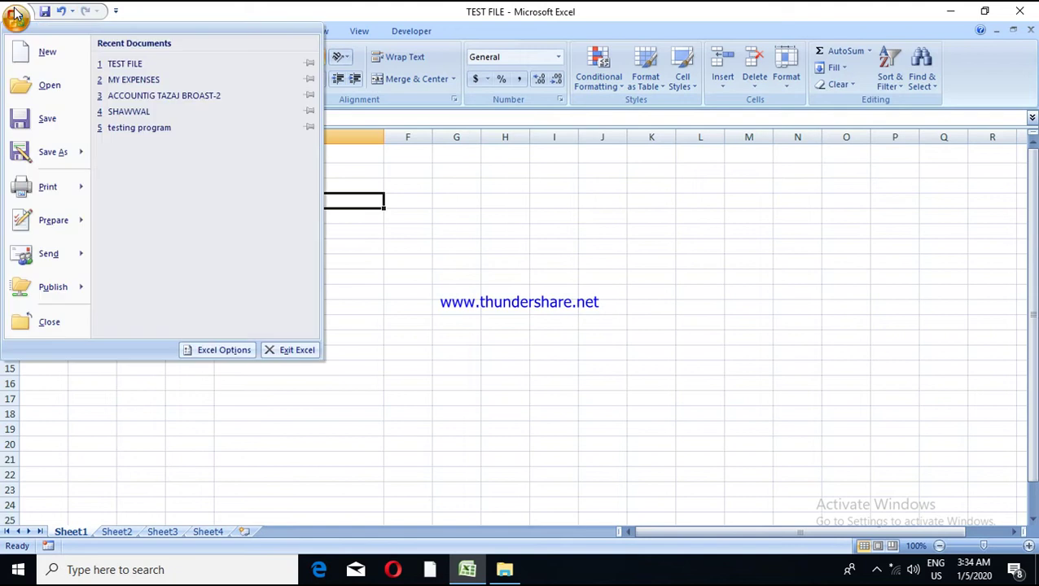
{"action": "left_click", "coordinate": [41, 56]}
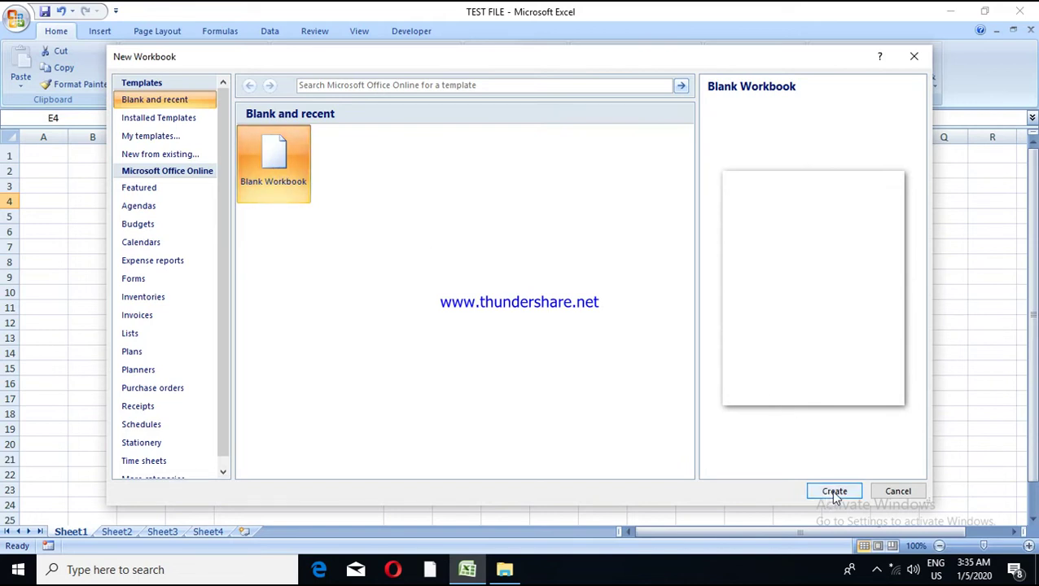
{"action": "left_click", "coordinate": [895, 491]}
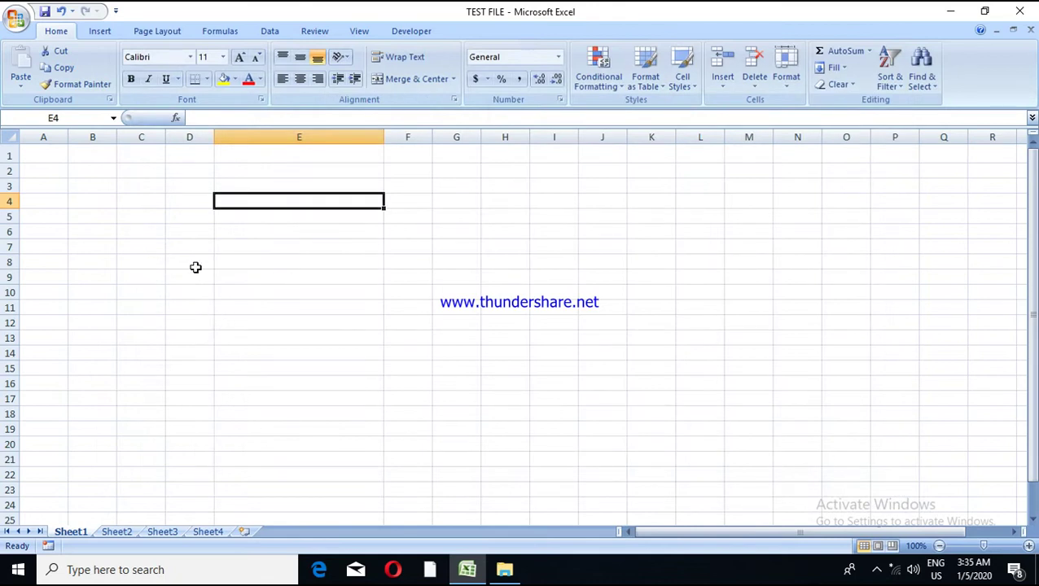
{"action": "left_click", "coordinate": [130, 181]}
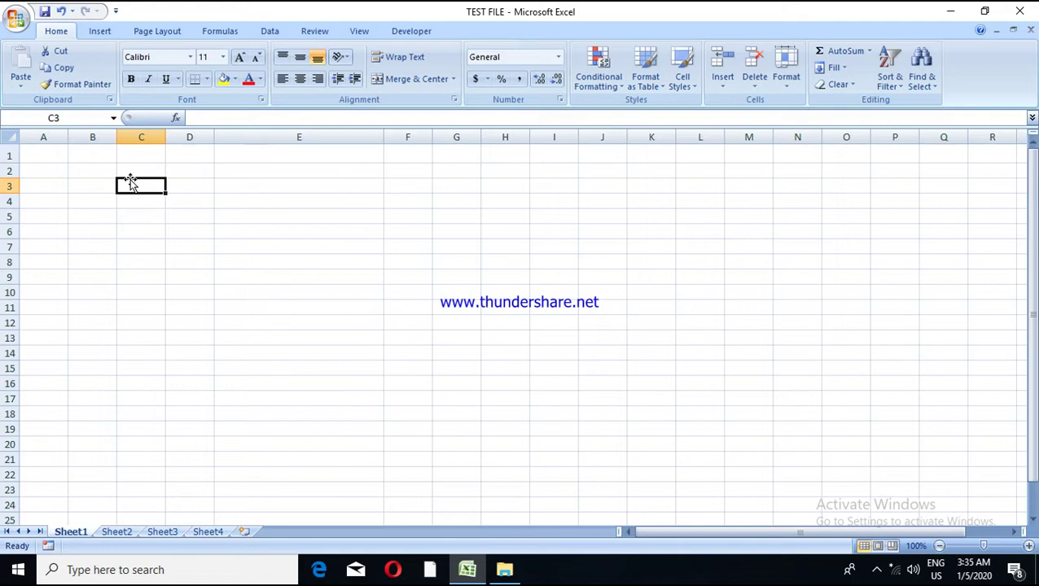
Enter the heading SL in C3 and the numbers 1 to 4 down C4:C7
{"action": "type", "text": "SL"}
{"action": "key", "text": "Return"}
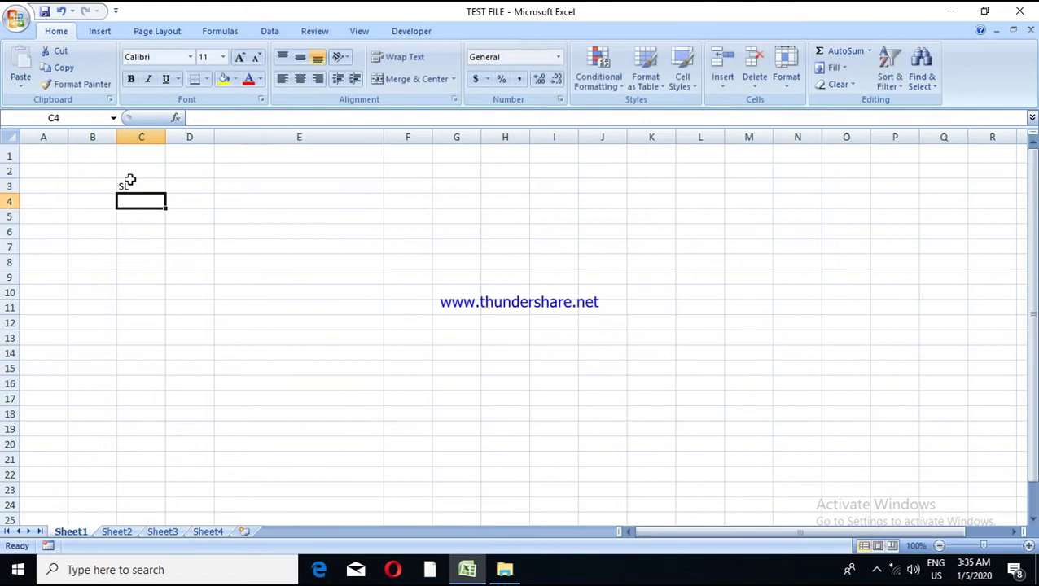
{"action": "type", "text": "1"}
{"action": "key", "text": "Return"}
{"action": "type", "text": "2"}
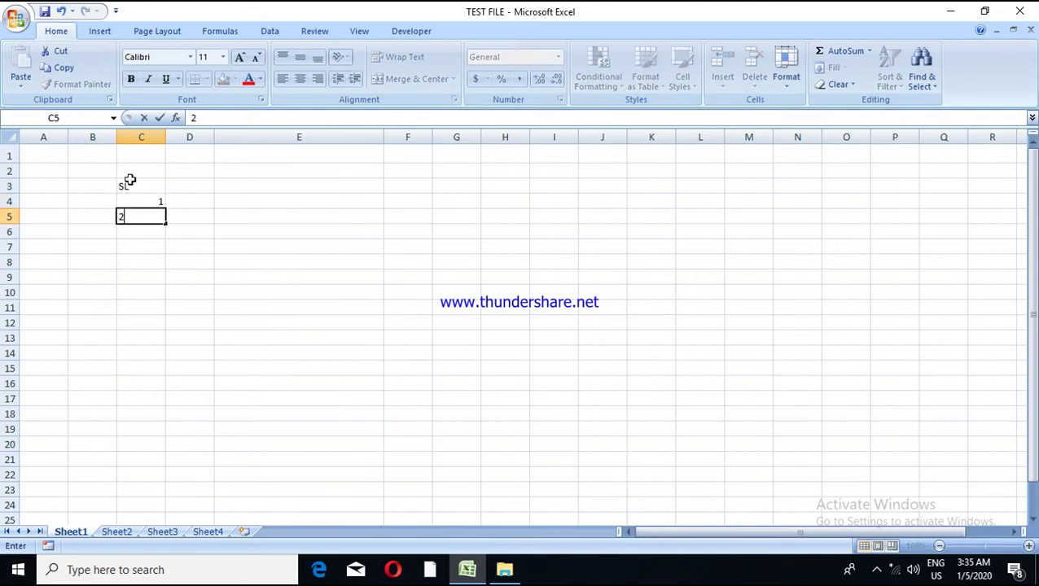
{"action": "key", "text": "Return"}
{"action": "type", "text": "3"}
{"action": "key", "text": "Return"}
{"action": "type", "text": "4"}
{"action": "key", "text": "Return"}
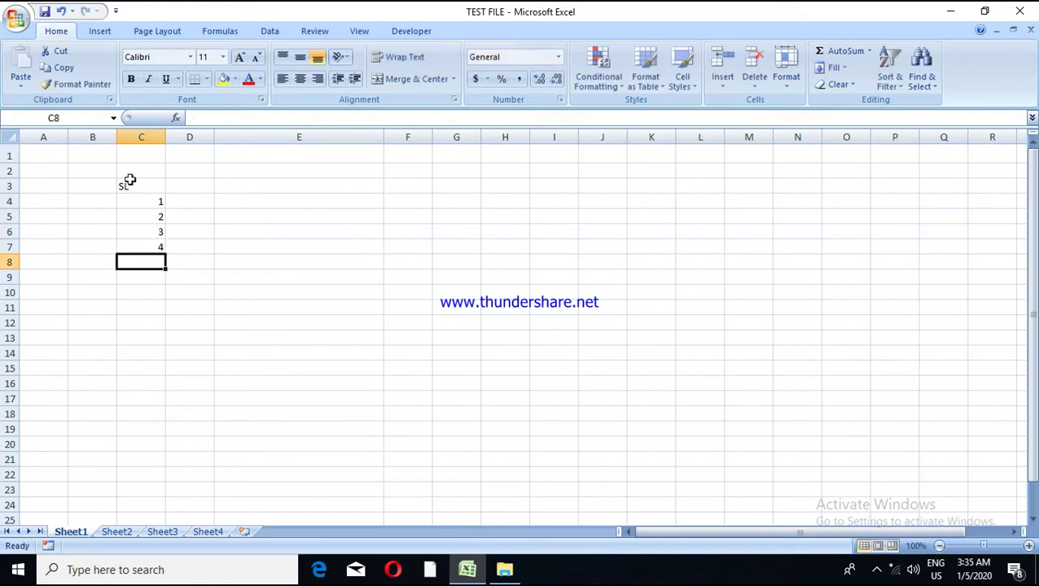
Clear the numbers 1 to 4 from C4:C7
{"action": "key", "text": "Up"}
{"action": "key", "text": "Delete"}
{"action": "key", "text": "Up"}
{"action": "key", "text": "Delete"}
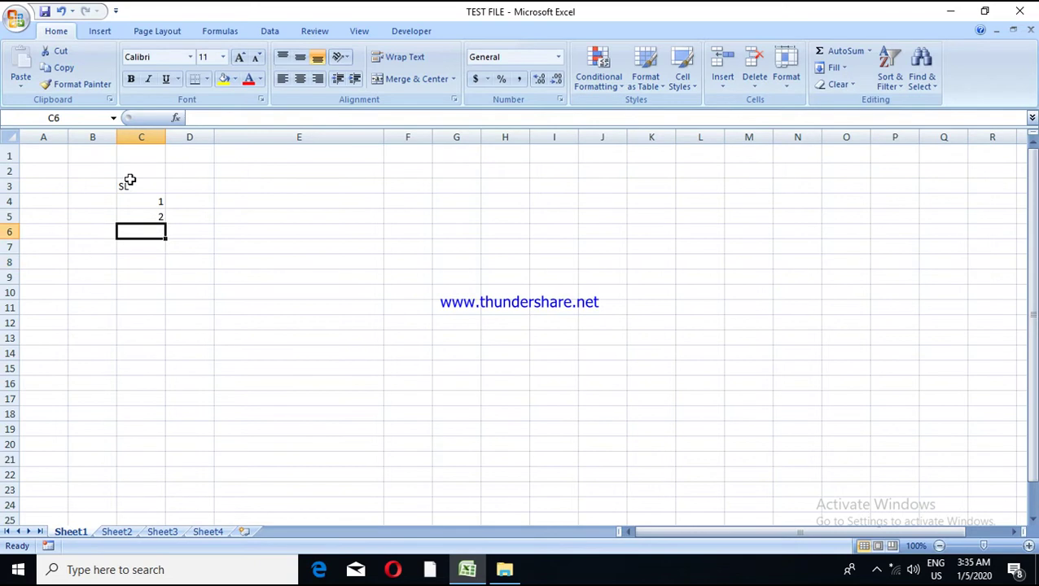
{"action": "key", "text": "Up"}
{"action": "key", "text": "Delete"}
{"action": "key", "text": "Up"}
{"action": "key", "text": "Delete"}
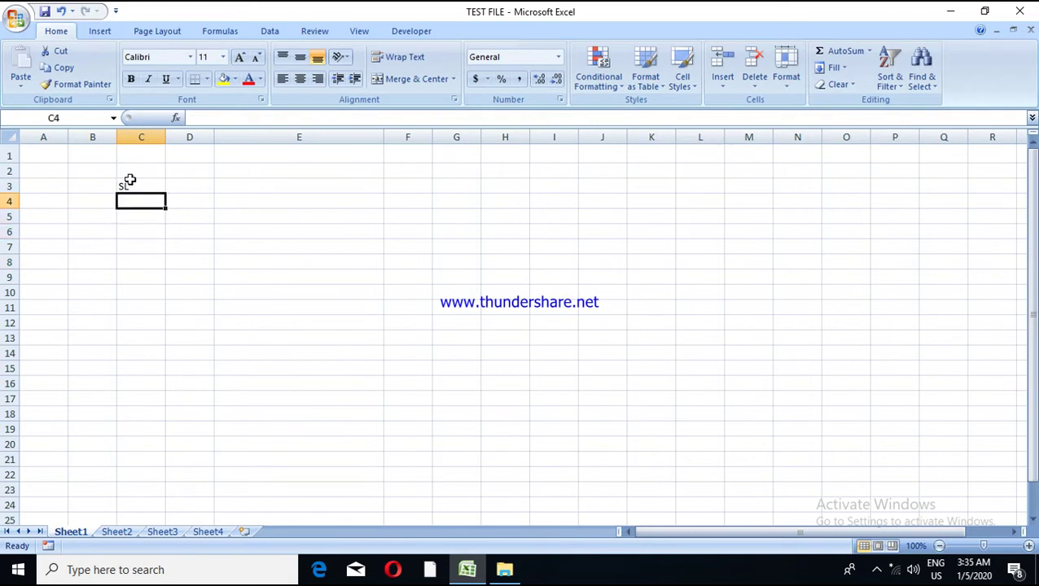
Re-enter 1 and 2 in C4:C5 and select C4
{"action": "type", "text": "1"}
{"action": "key", "text": "Return"}
{"action": "type", "text": "2"}
{"action": "key", "text": "Return"}
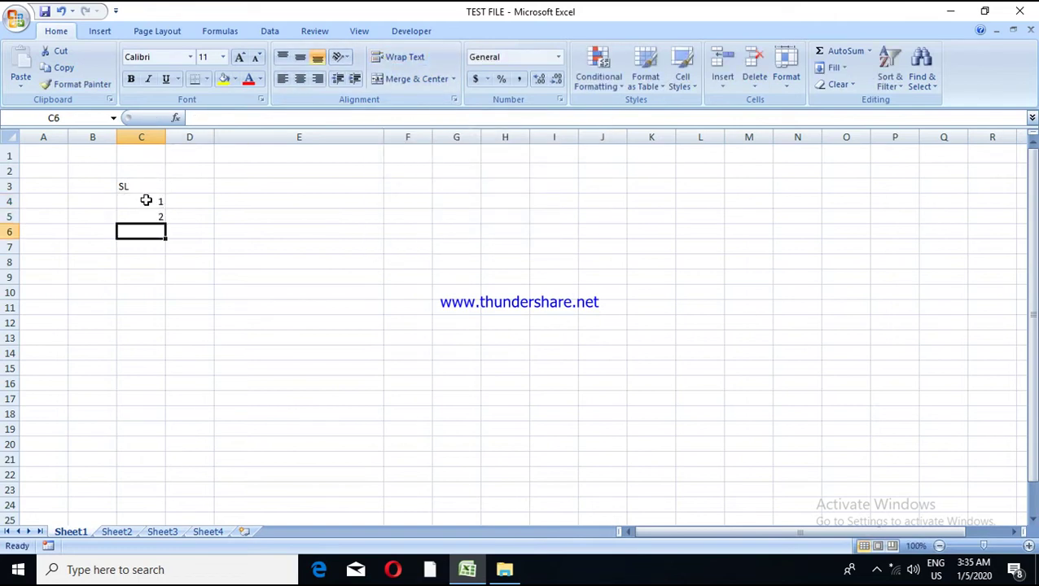
{"action": "left_click", "coordinate": [146, 200]}
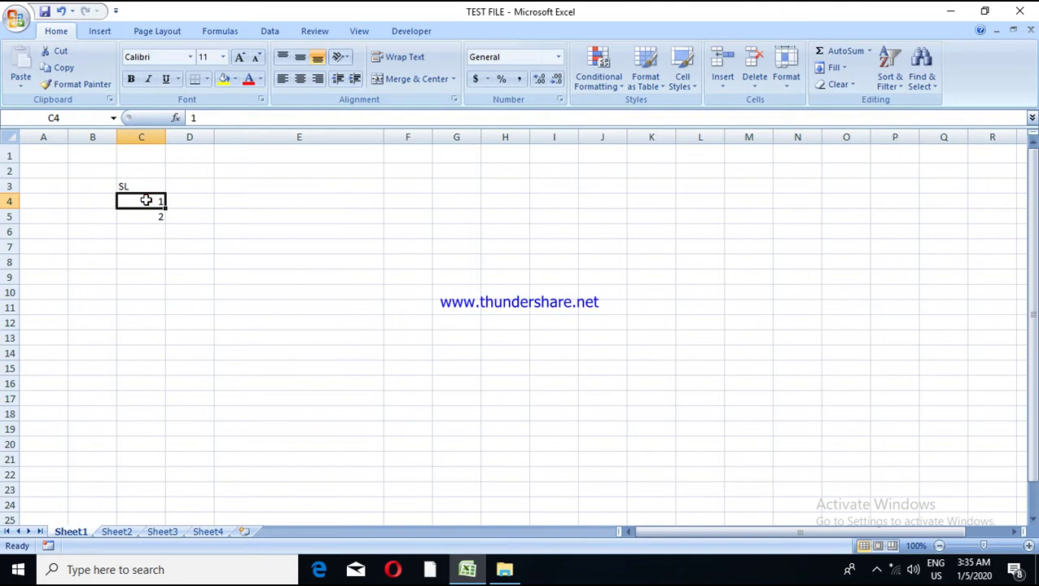
{"action": "left_click", "coordinate": [146, 201]}
{"action": "left_click", "coordinate": [147, 199]}
Fill the 1, 2 series down C4:C16 so it numbers 1 through 13
{"action": "left_click_drag", "start_coordinate": [147, 199], "coordinate": [149, 213]}
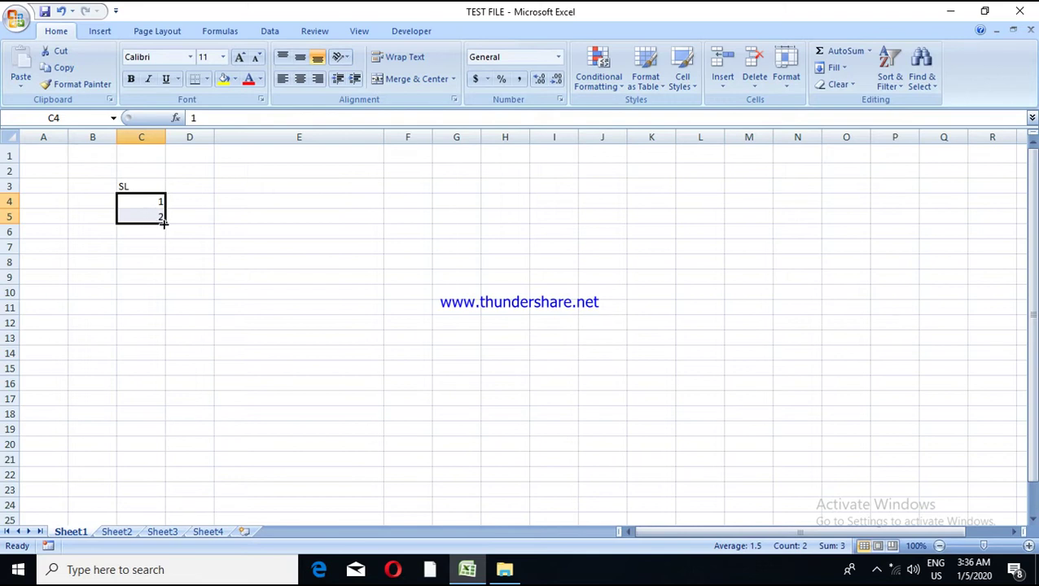
{"action": "left_click_drag", "start_coordinate": [163, 224], "coordinate": [164, 224]}
{"action": "left_click_drag", "start_coordinate": [163, 224], "coordinate": [160, 326]}
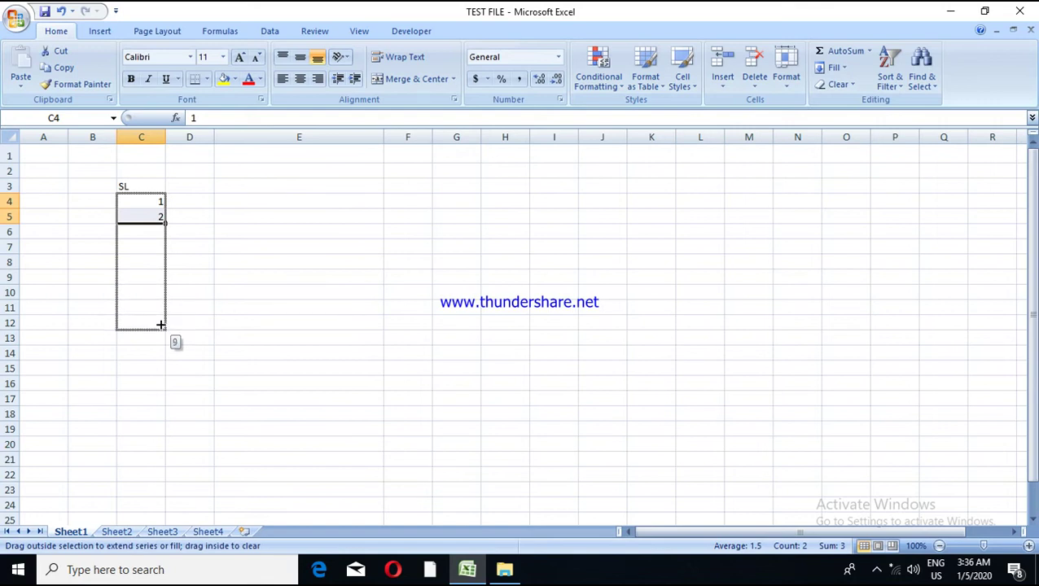
{"action": "left_click_drag", "start_coordinate": [160, 326], "coordinate": [160, 398]}
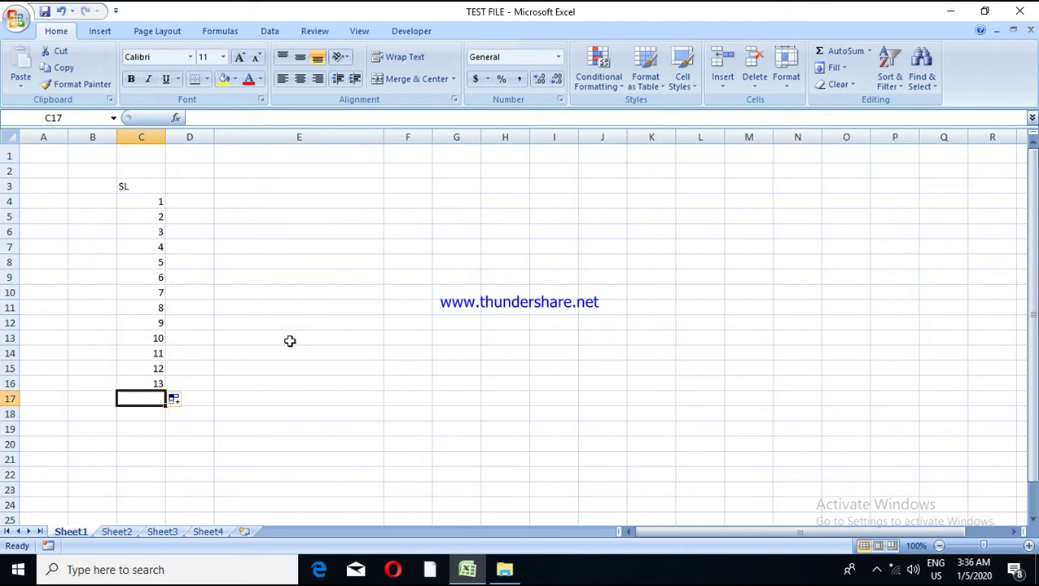
{"action": "left_click", "coordinate": [187, 199]}
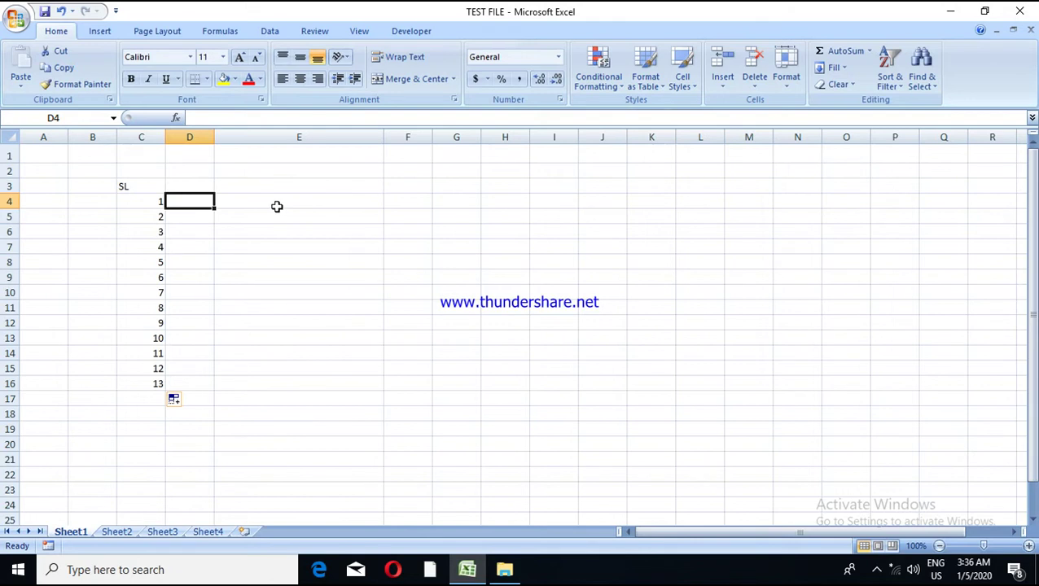
Enter 2, 4, 6 in D4:D6 and fill the even series down to 24 in D15
{"action": "type", "text": "2"}
{"action": "key", "text": "Return"}
{"action": "type", "text": "4"}
{"action": "key", "text": "Return"}
{"action": "type", "text": "6"}
{"action": "key", "text": "Return"}
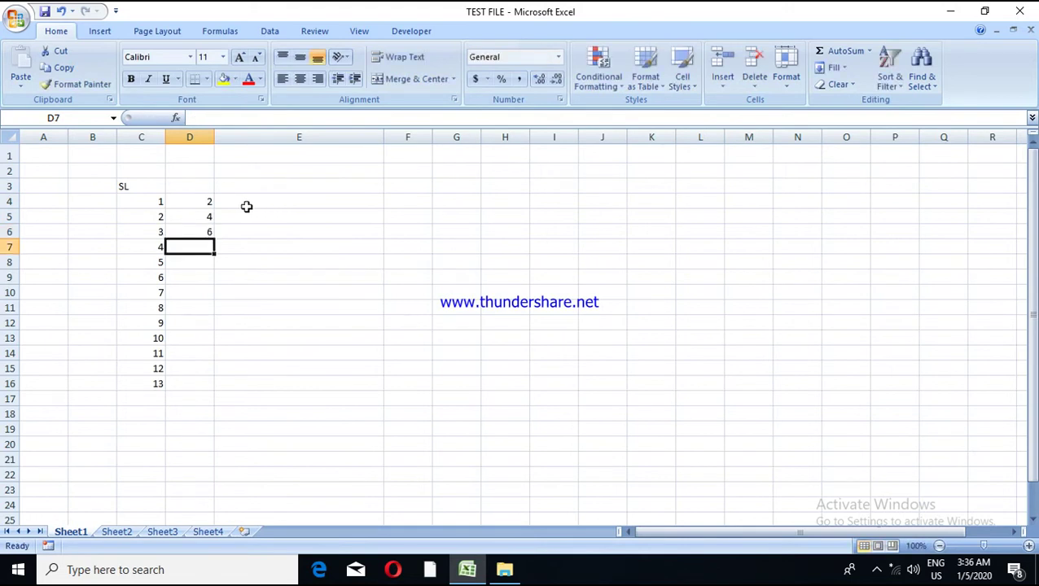
{"action": "left_click", "coordinate": [200, 204]}
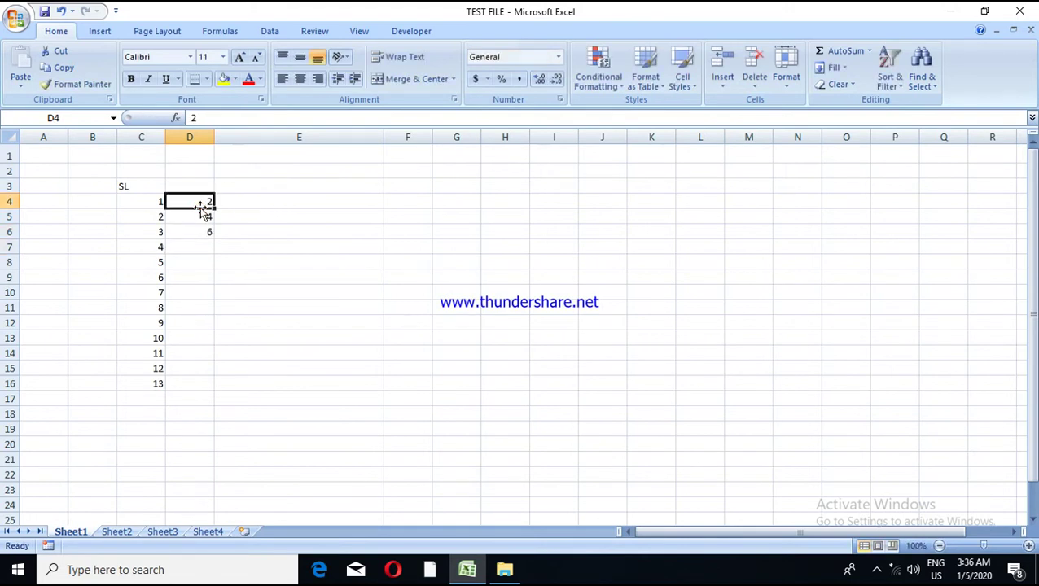
{"action": "mouse_move", "coordinate": [200, 198]}
{"action": "left_mouse_down"}
{"action": "mouse_move", "coordinate": [216, 278]}
{"action": "mouse_move", "coordinate": [213, 374]}
{"action": "left_mouse_up"}
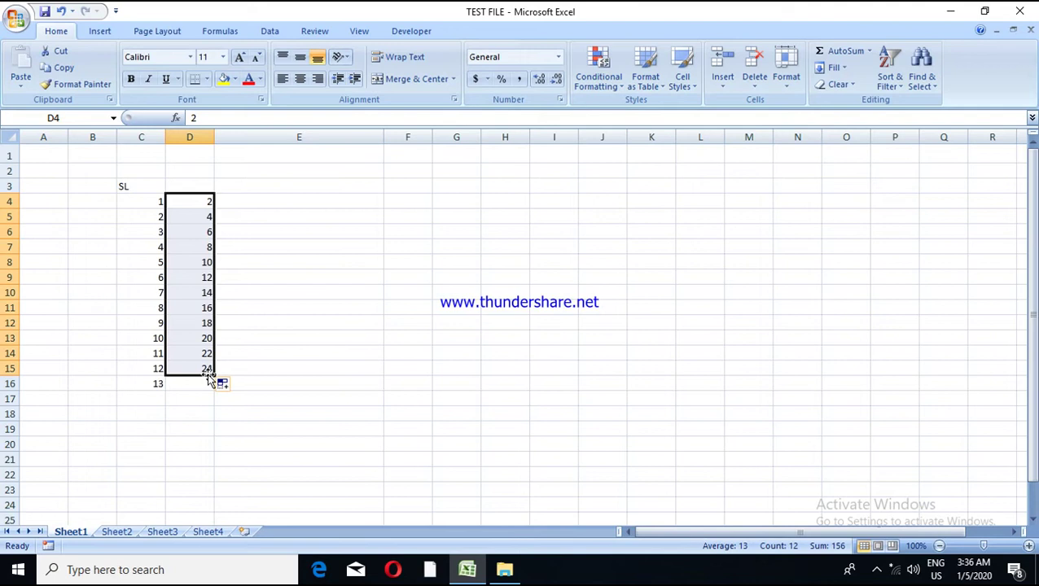
{"action": "left_click", "coordinate": [198, 246]}
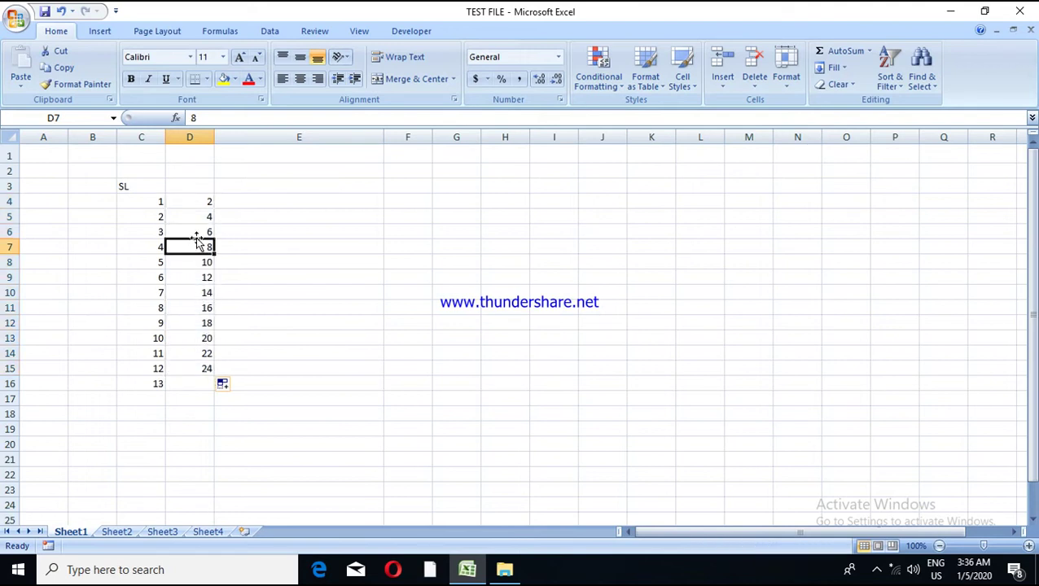
{"action": "left_click", "coordinate": [201, 275]}
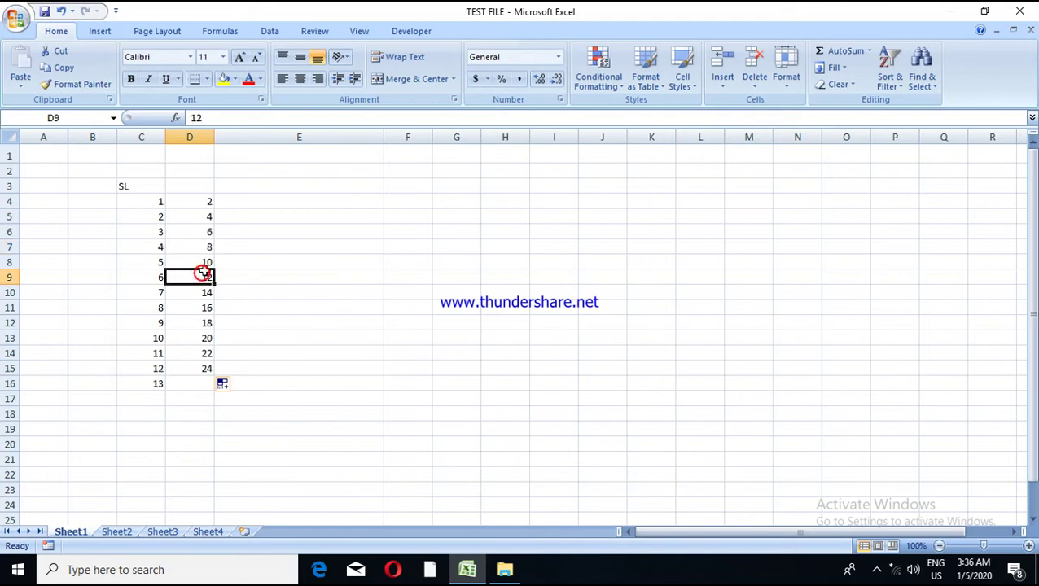
{"action": "left_click", "coordinate": [270, 213]}
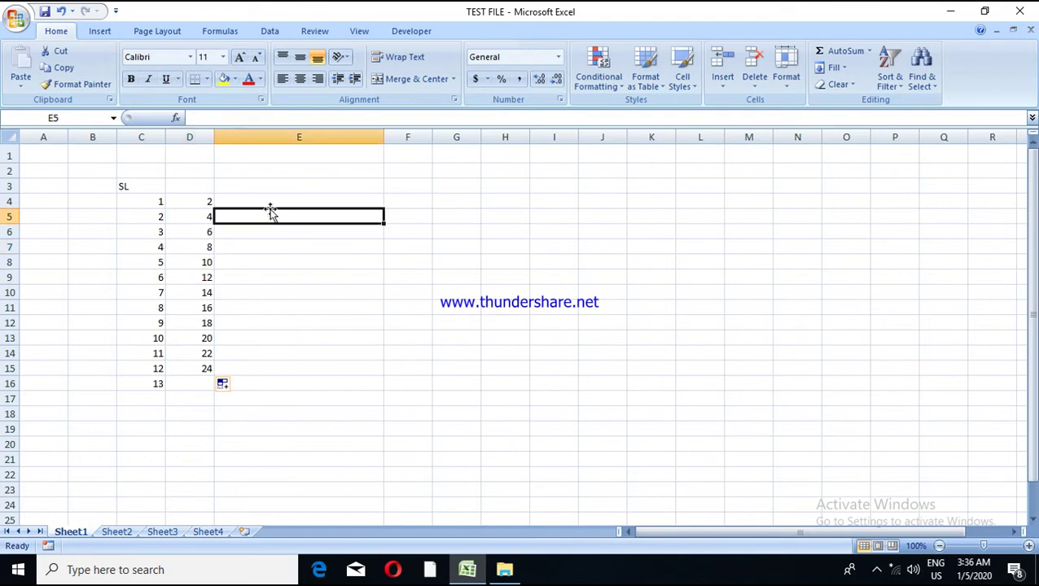
Enter JAN and FEB in E5:E6 and fill the months down to NOV in E15
{"action": "type", "text": "MONTH"}
{"action": "key", "text": "BackSpace"}
{"action": "key", "text": "BackSpace"}
{"action": "key", "text": "BackSpace"}
{"action": "key", "text": "BackSpace"}
{"action": "key", "text": "BackSpace"}
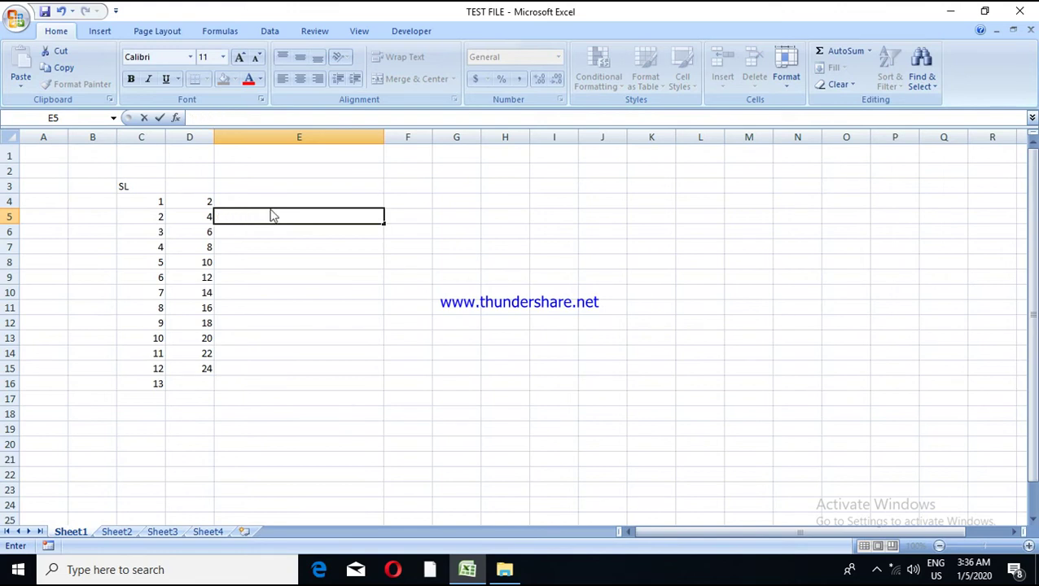
{"action": "type", "text": "JANUA"}
{"action": "key", "text": "BackSpace"}
{"action": "key", "text": "BackSpace"}
{"action": "key", "text": "Return"}
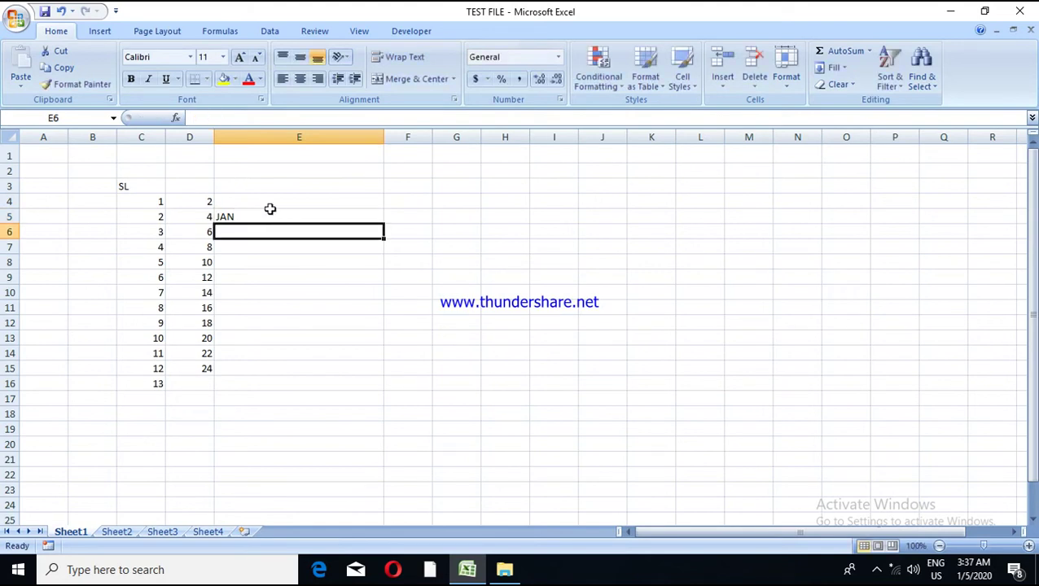
{"action": "type", "text": "FEB"}
{"action": "key", "text": "Return"}
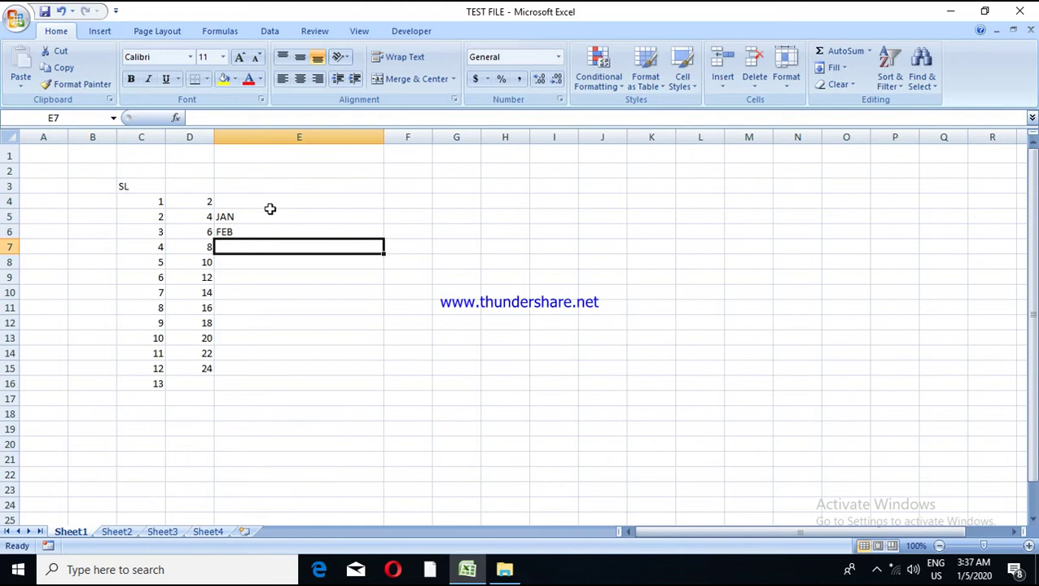
{"action": "left_click", "coordinate": [248, 216]}
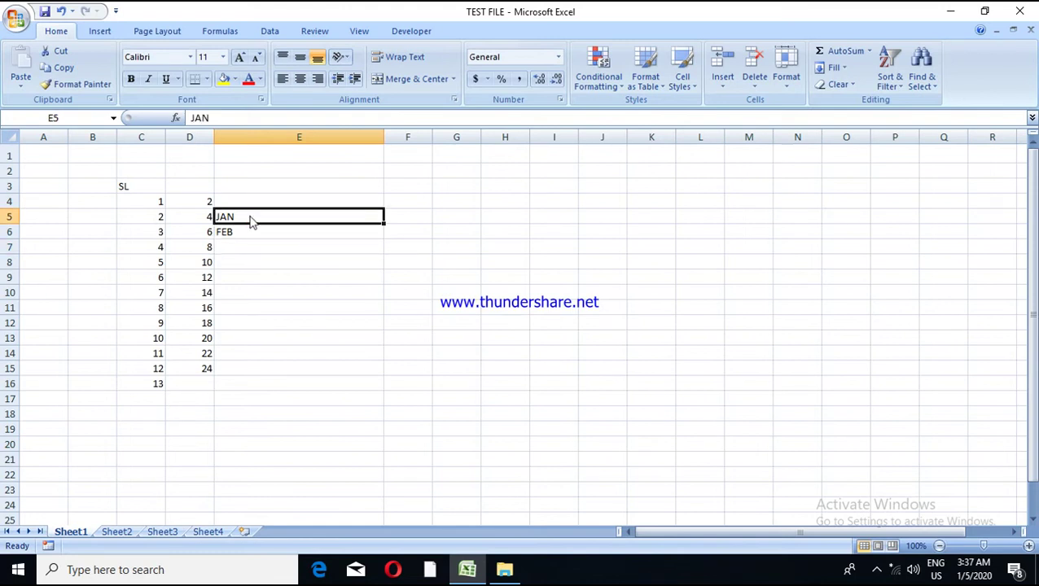
{"action": "left_click_drag", "start_coordinate": [249, 215], "coordinate": [249, 231]}
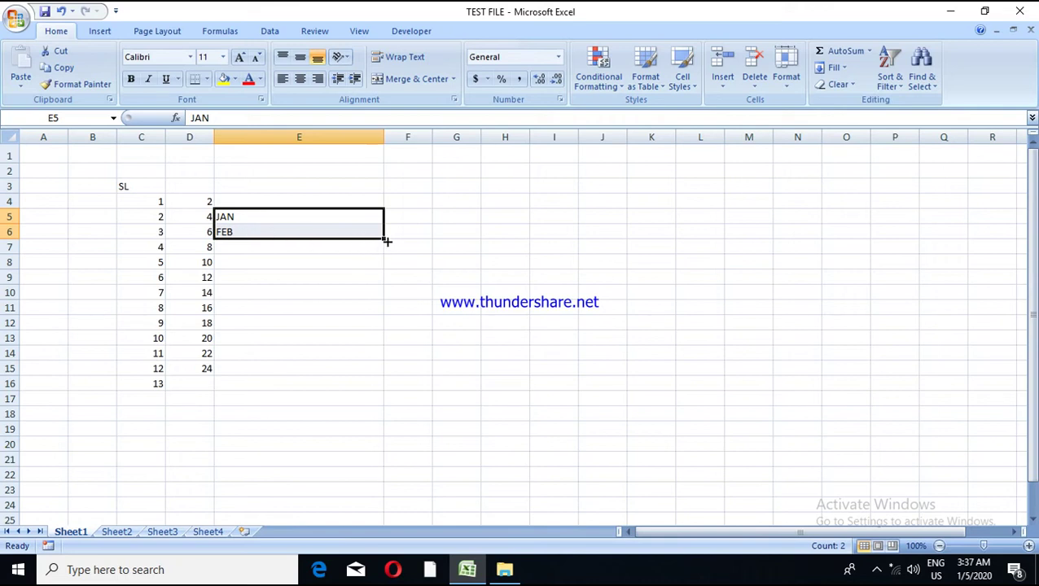
{"action": "left_click_drag", "start_coordinate": [385, 238], "coordinate": [384, 374]}
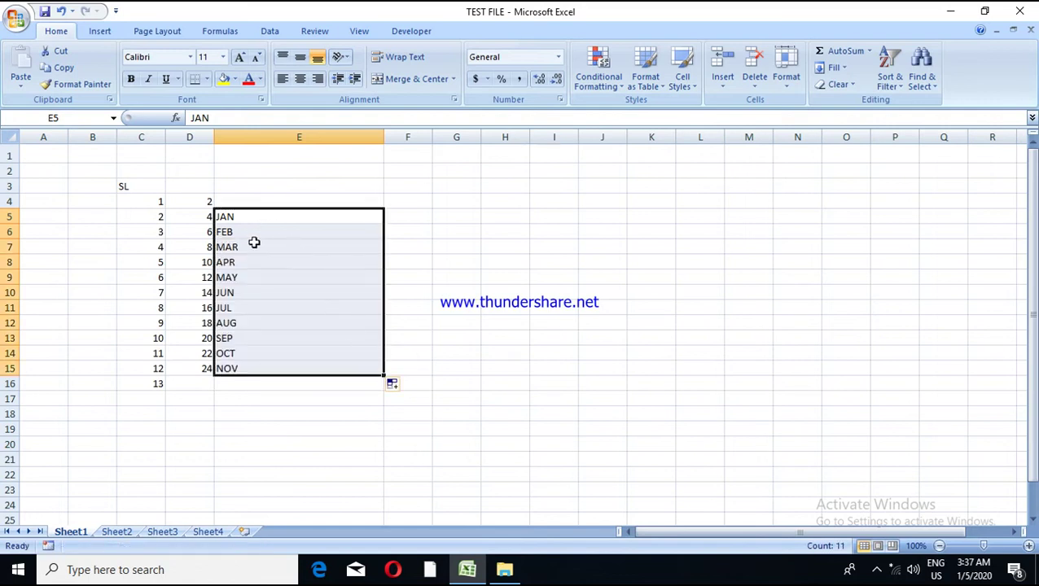
{"action": "left_click", "coordinate": [447, 220]}
Enter MONDAY and TUESDAY in F5:F6 and fill the weekdays through SUNDAY in F11
{"action": "left_click", "coordinate": [422, 216]}
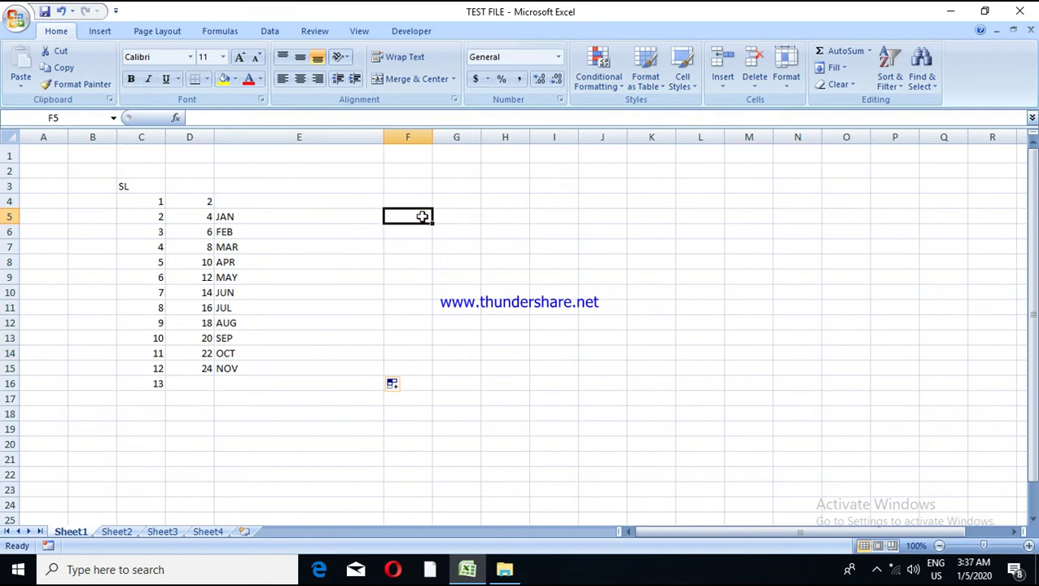
{"action": "type", "text": "MOND"}
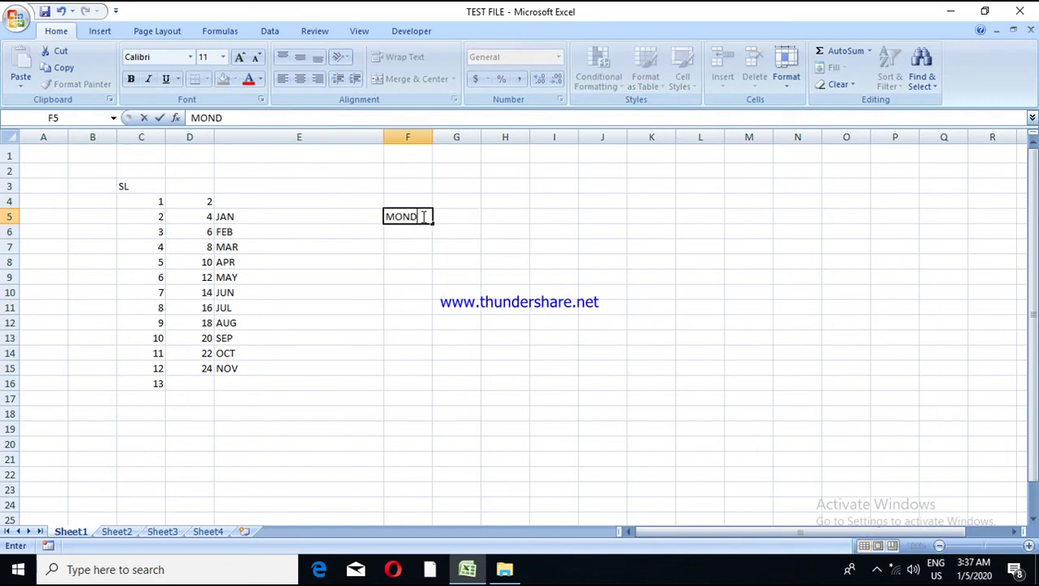
{"action": "type", "text": "AY"}
{"action": "key", "text": "Return"}
{"action": "type", "text": "TUESDAY"}
{"action": "key", "text": "Return"}
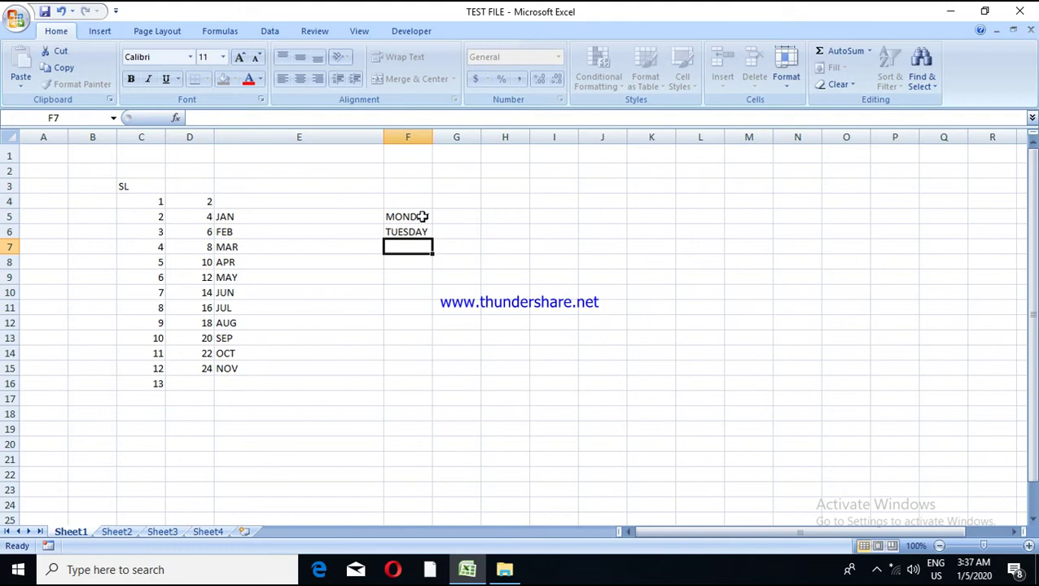
{"action": "left_click", "coordinate": [422, 216]}
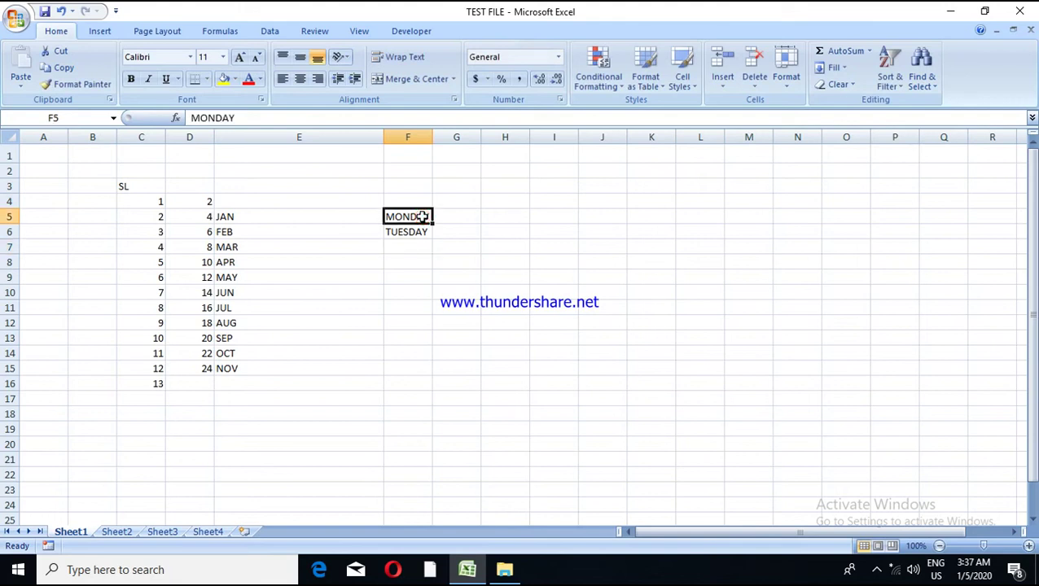
{"action": "left_click_drag", "start_coordinate": [423, 217], "coordinate": [419, 230]}
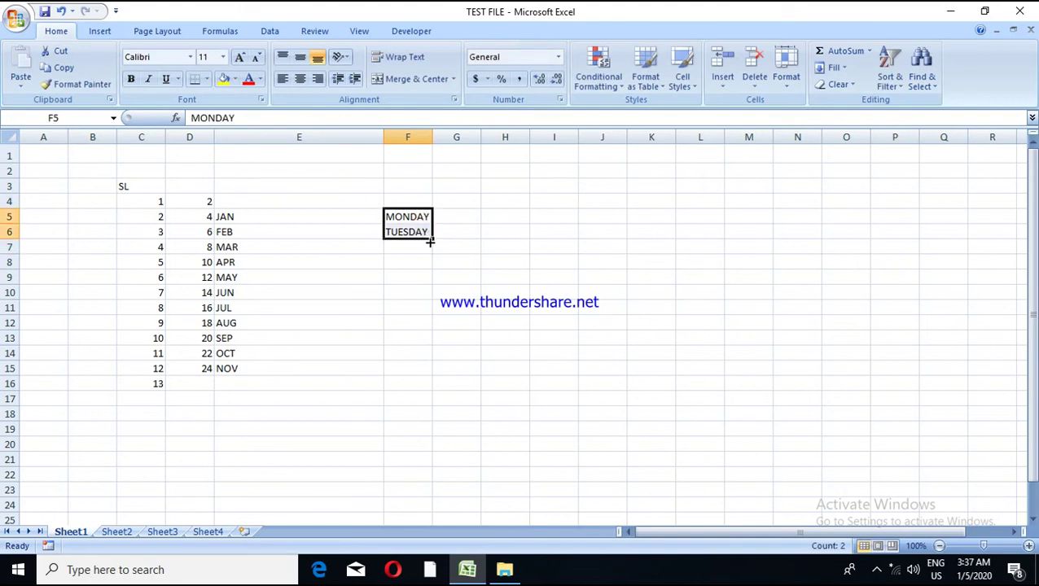
{"action": "mouse_move", "coordinate": [431, 240]}
{"action": "left_mouse_down"}
{"action": "mouse_move", "coordinate": [428, 326]}
{"action": "mouse_move", "coordinate": [431, 313]}
{"action": "left_mouse_up"}
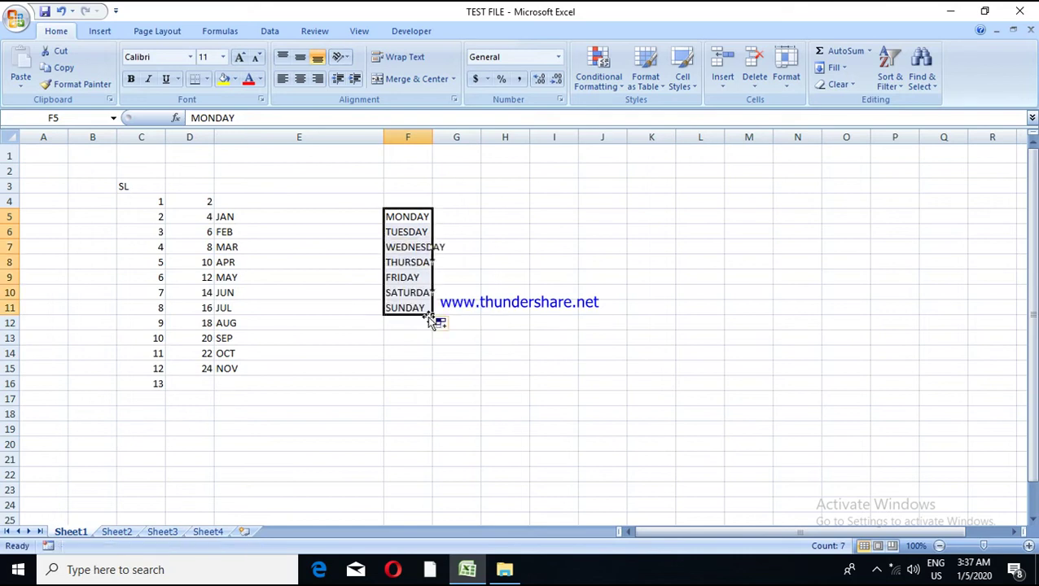
{"action": "left_click", "coordinate": [456, 307]}
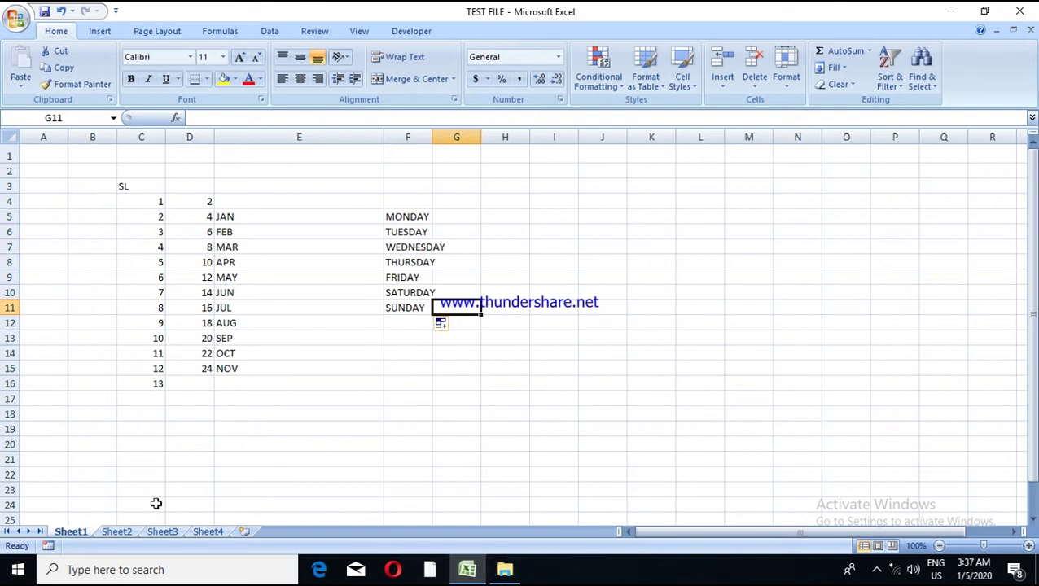
{"action": "left_click", "coordinate": [117, 531]}
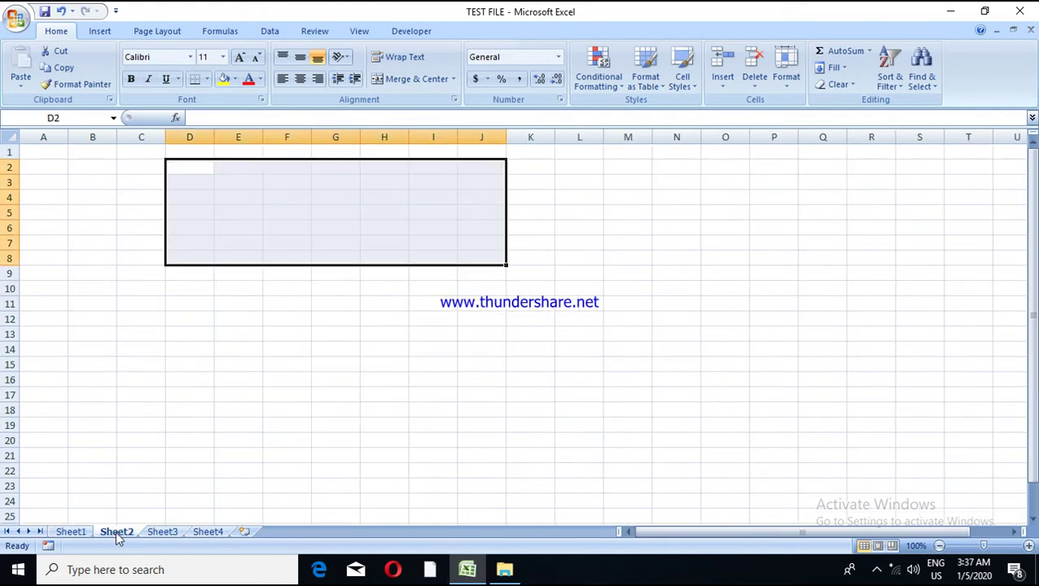
Click around cells E3 to E8 on Sheet2 and show the ribbon access-key hints
{"action": "left_click", "coordinate": [170, 398]}
{"action": "left_click", "coordinate": [221, 182]}
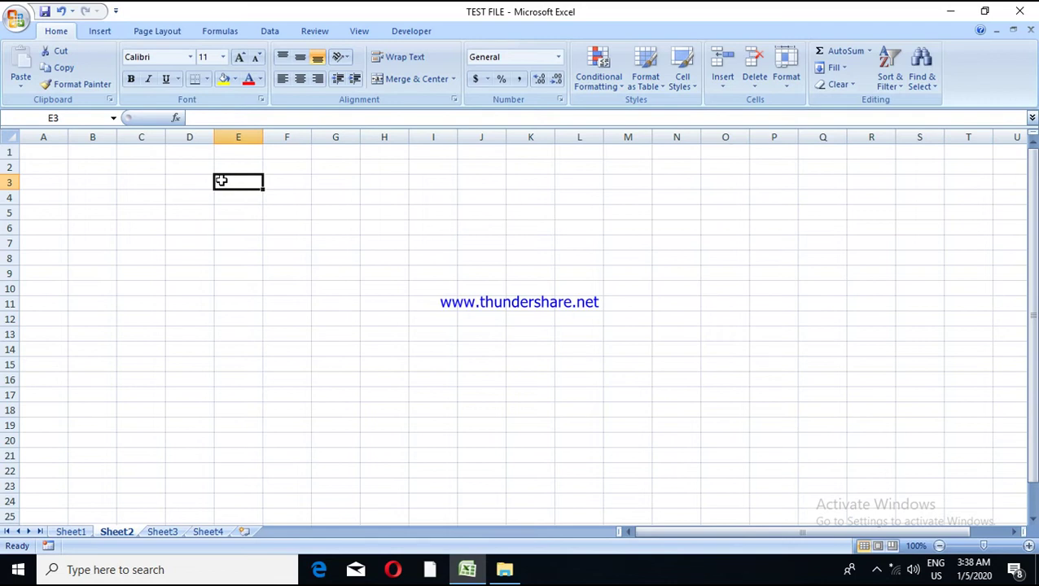
{"action": "left_click", "coordinate": [240, 232]}
{"action": "key", "text": "Return"}
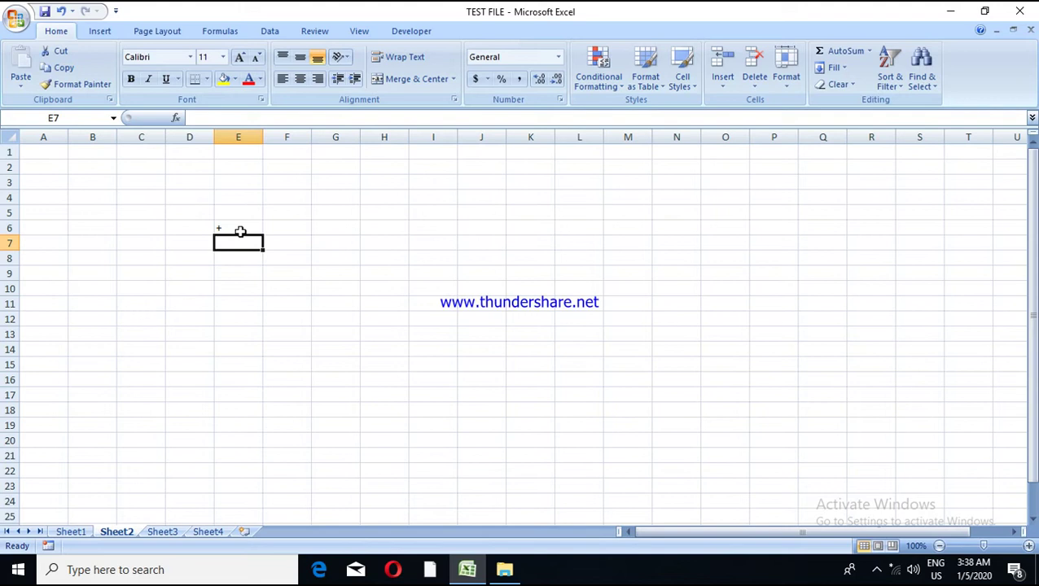
{"action": "key", "text": "alt"}
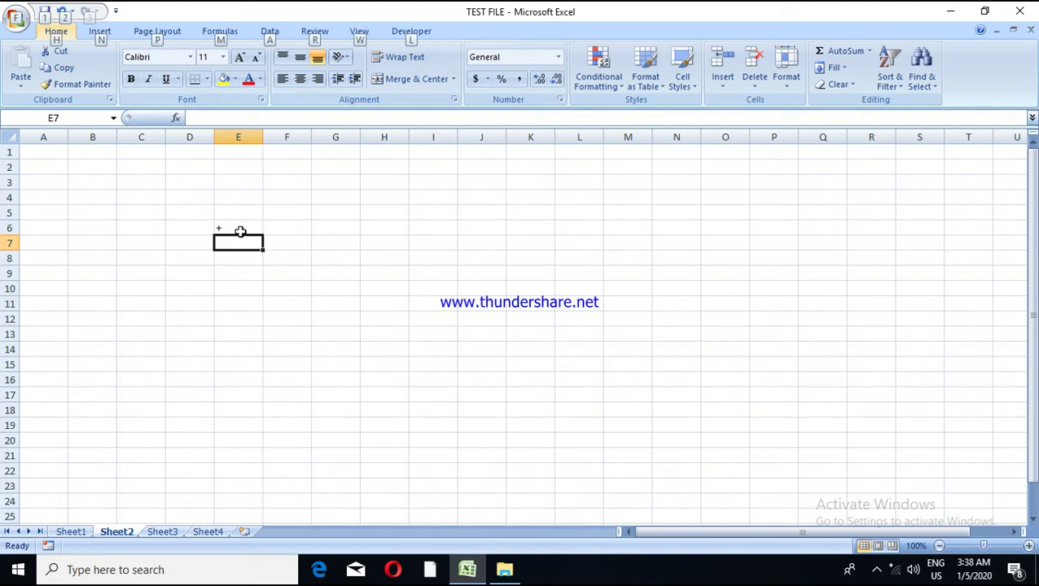
{"action": "left_click", "coordinate": [222, 271]}
{"action": "left_click", "coordinate": [231, 259]}
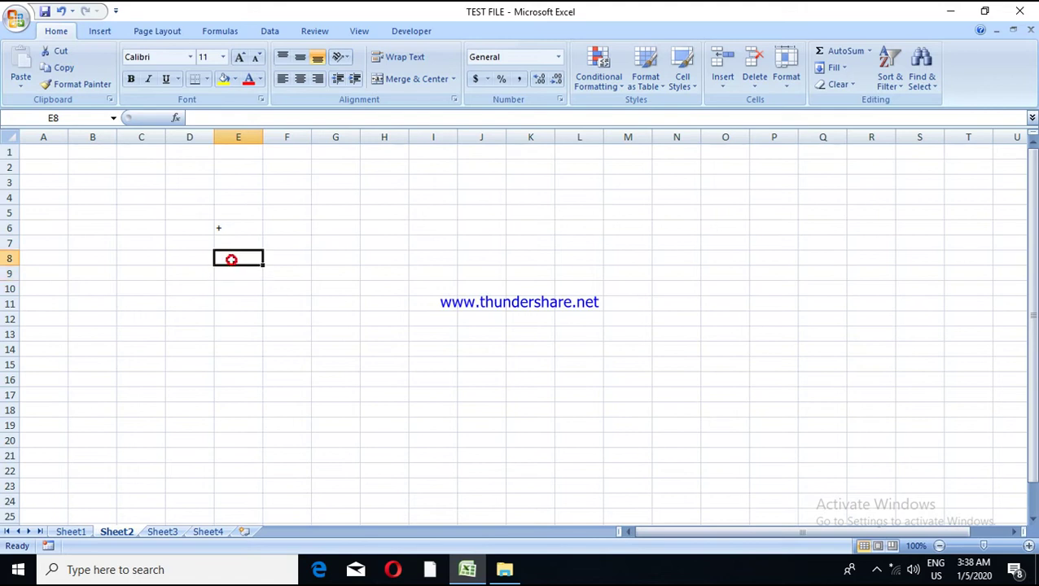
{"action": "key", "text": "alt"}
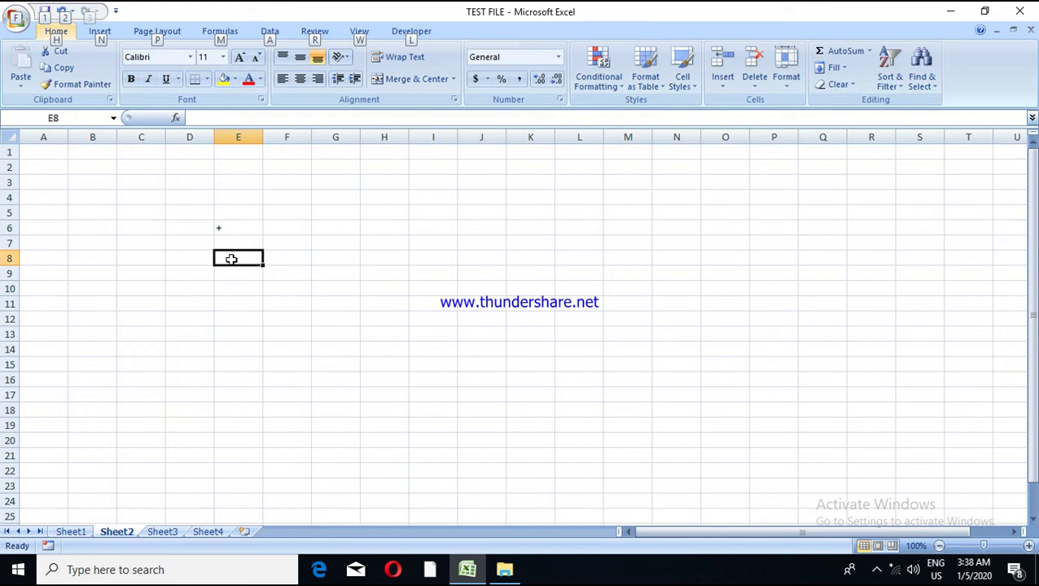
Delete the stray plus sign from cell E6
{"action": "left_click", "coordinate": [146, 167]}
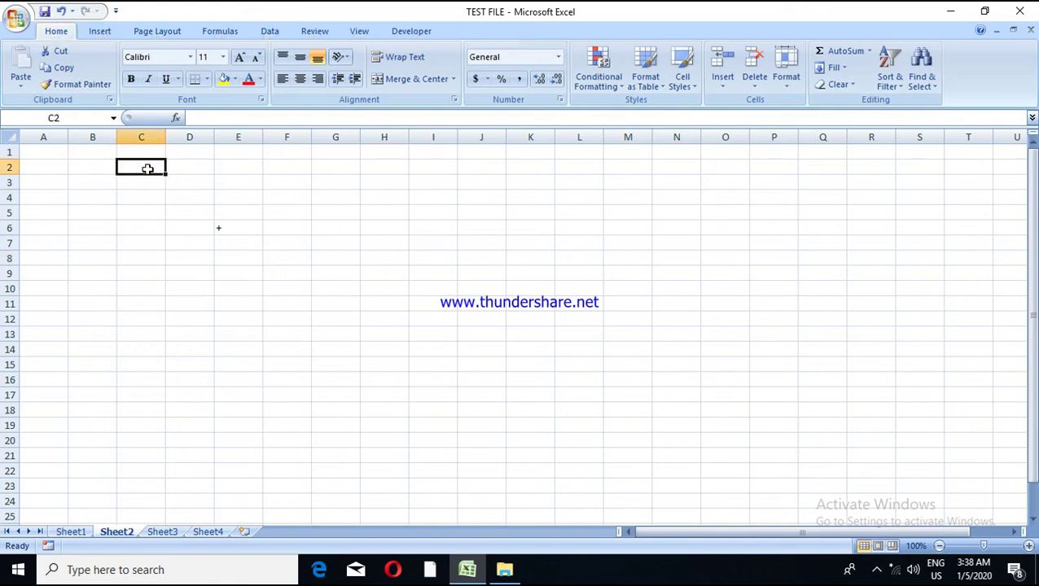
{"action": "left_click", "coordinate": [259, 231]}
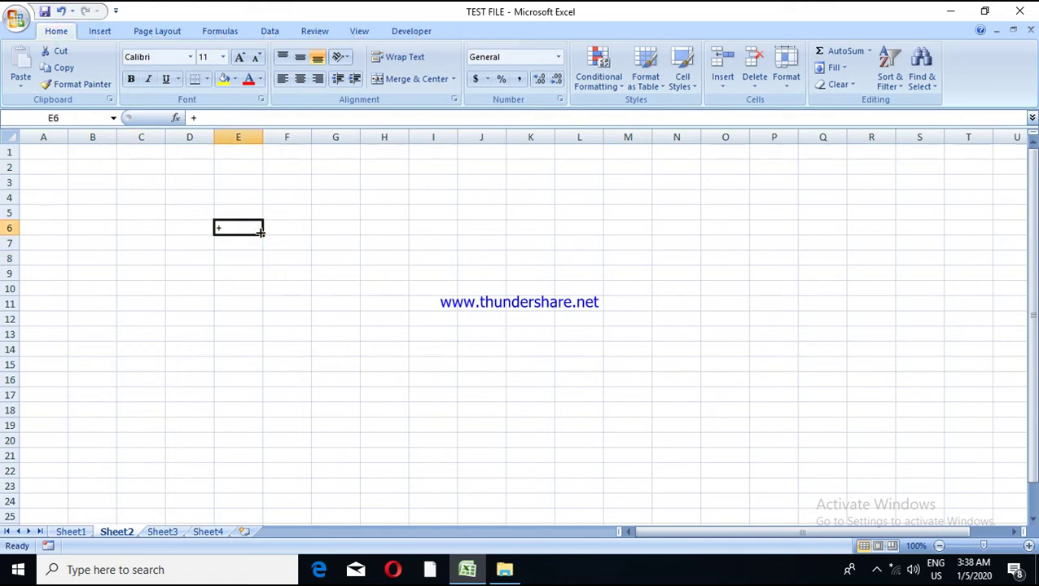
{"action": "key", "text": "Delete"}
{"action": "left_click", "coordinate": [200, 532]}
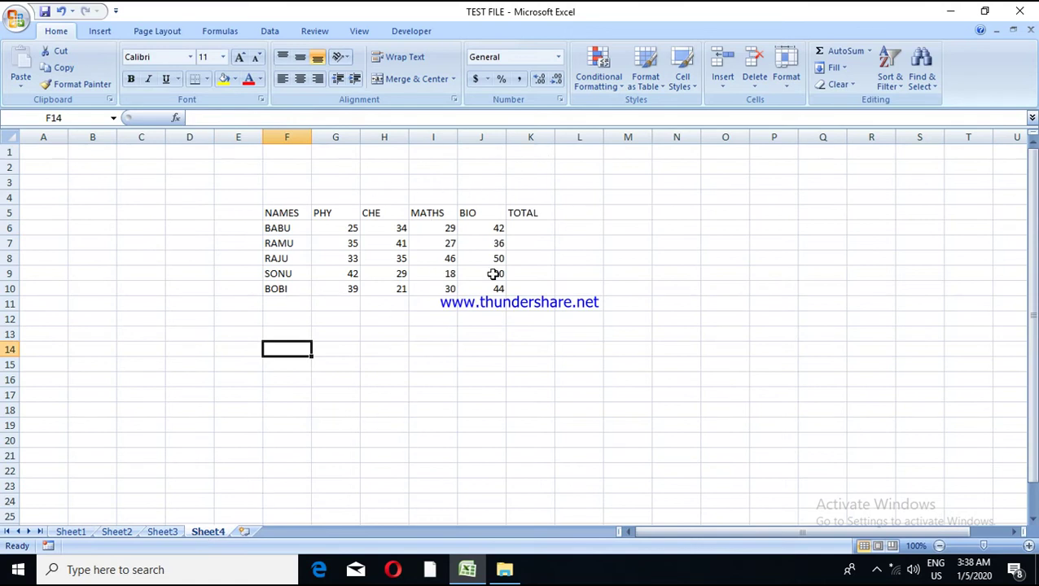
Point out students BABU, RAMU, RAJU and the PHY, CHE, MATHS, BIO headings, then select K6
{"action": "left_click", "coordinate": [537, 225]}
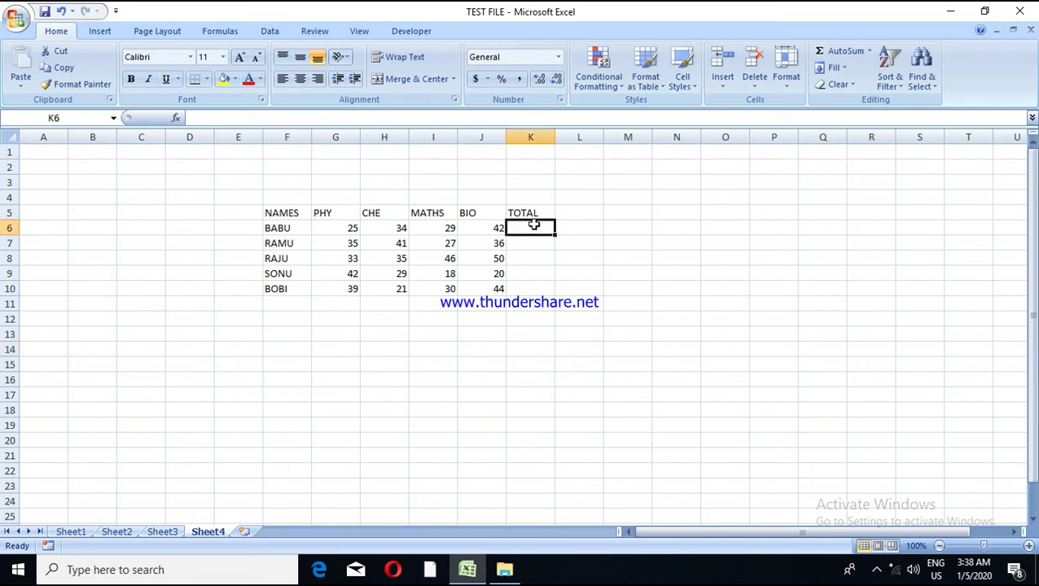
{"action": "left_click", "coordinate": [276, 227]}
{"action": "left_click", "coordinate": [275, 244]}
{"action": "left_click", "coordinate": [275, 262]}
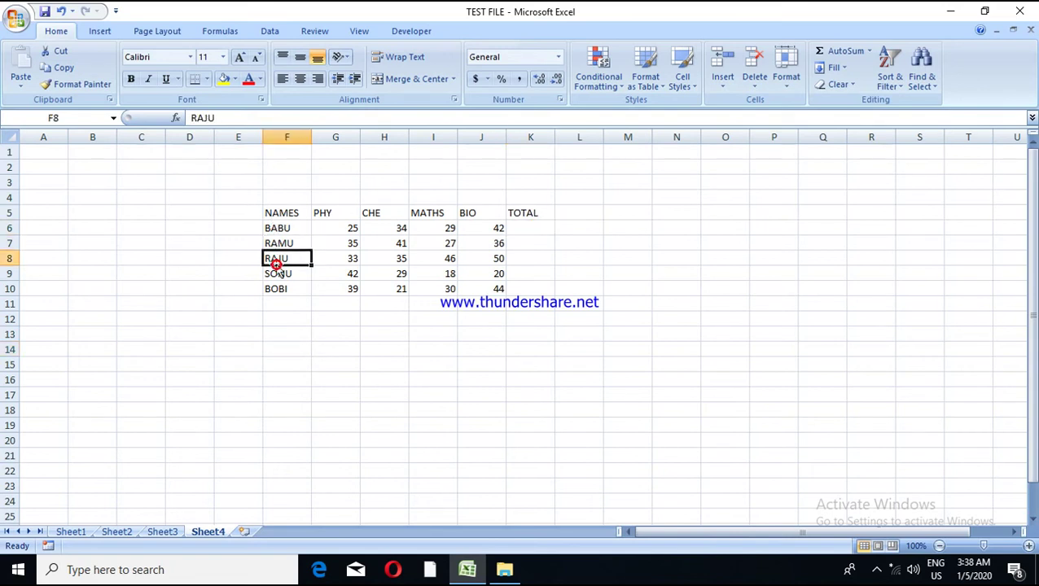
{"action": "left_click", "coordinate": [332, 209]}
{"action": "left_click", "coordinate": [365, 211]}
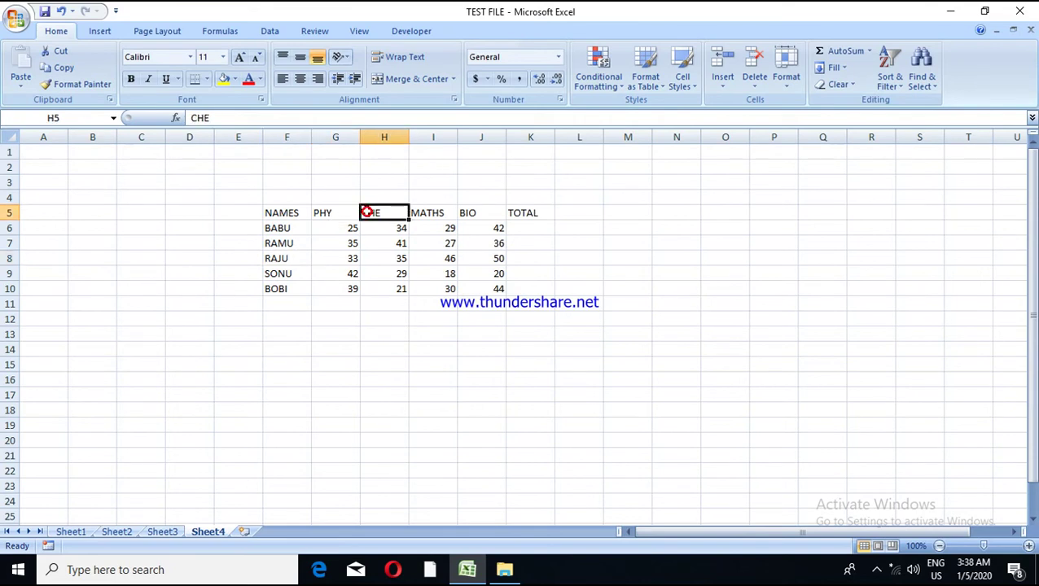
{"action": "left_click", "coordinate": [440, 201]}
{"action": "left_click", "coordinate": [477, 213]}
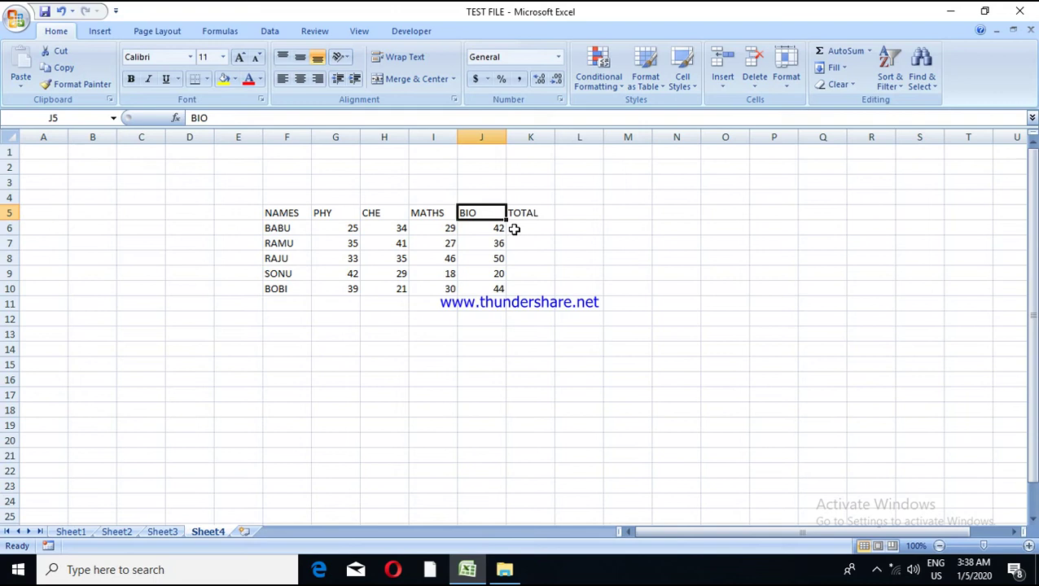
{"action": "left_click", "coordinate": [513, 229]}
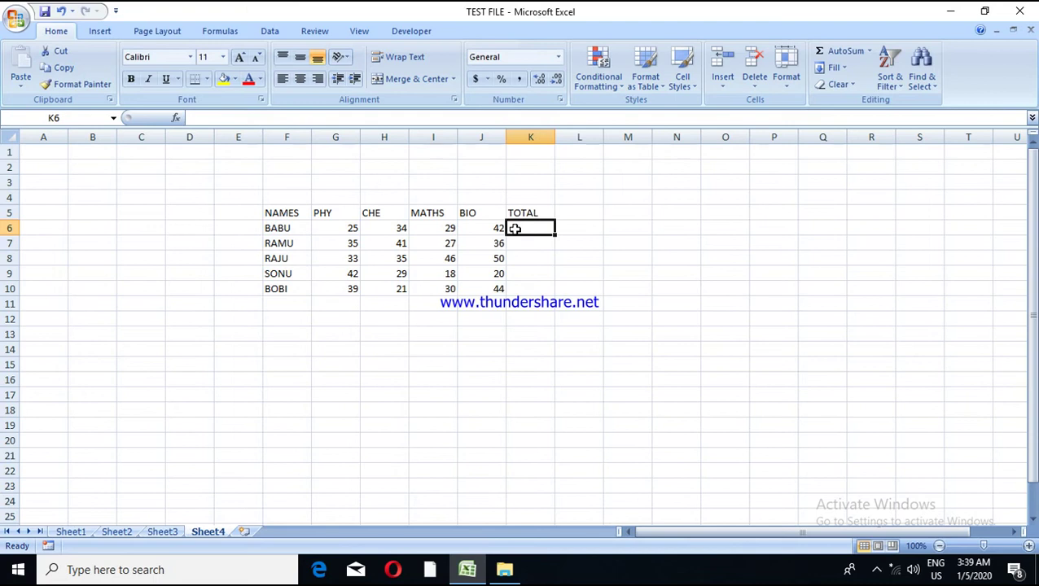
Total BABU's marks in K6 with =SUM(G6:J6), giving 130
{"action": "type", "text": "="}
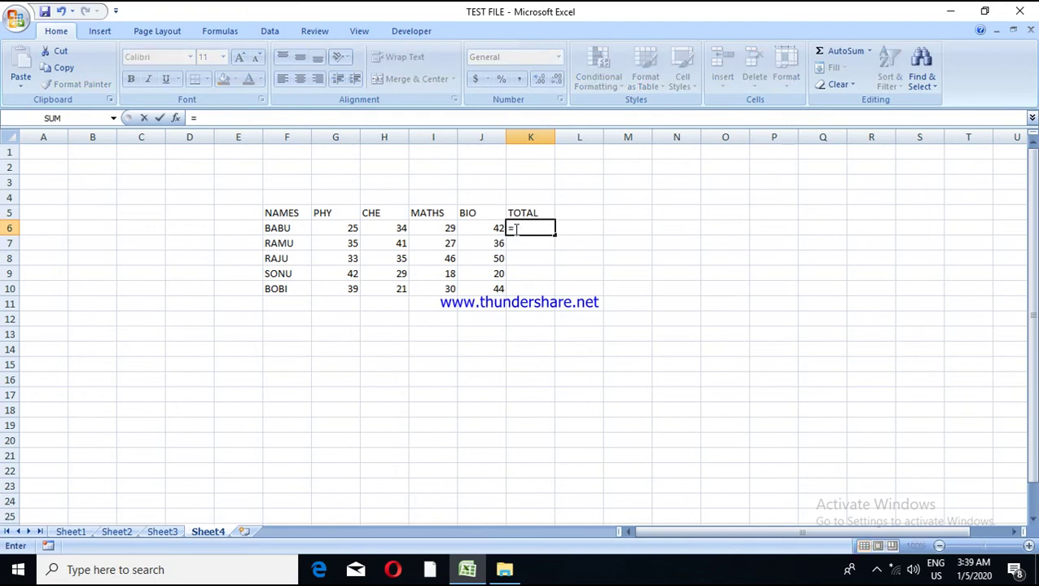
{"action": "type", "text": "SUM("}
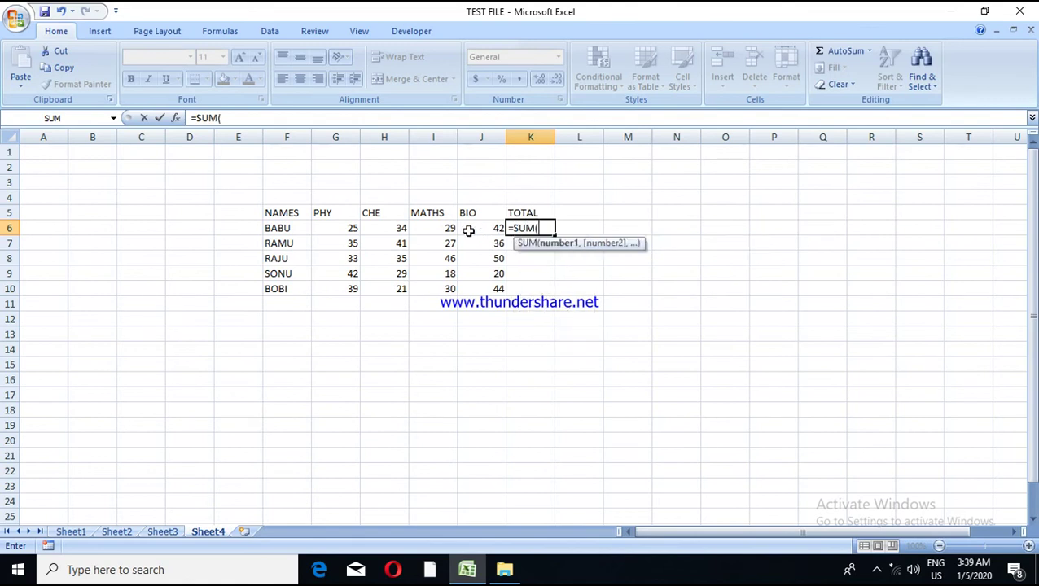
{"action": "left_click", "coordinate": [340, 230]}
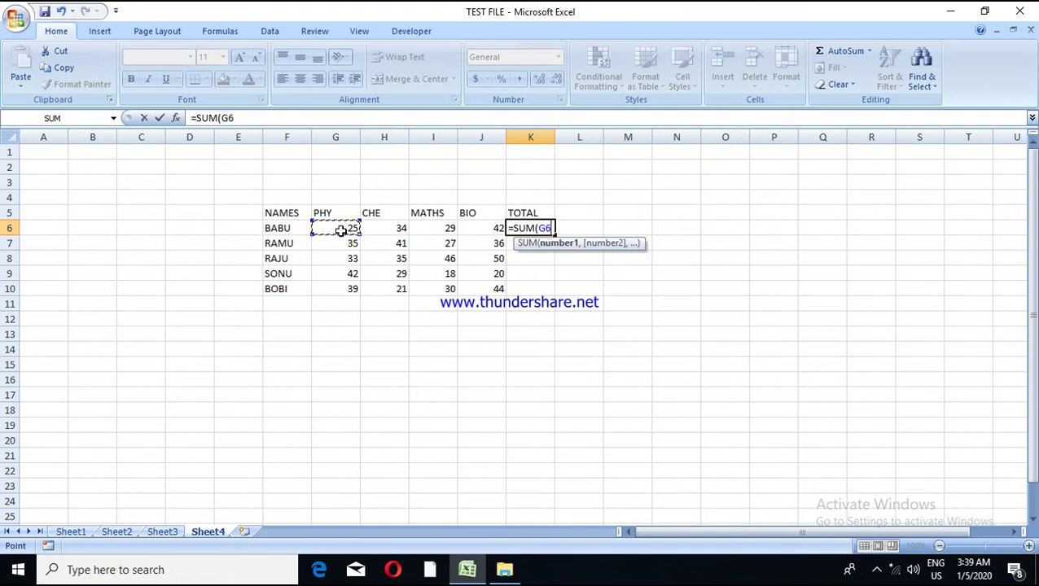
{"action": "left_click_drag", "start_coordinate": [340, 230], "coordinate": [412, 232]}
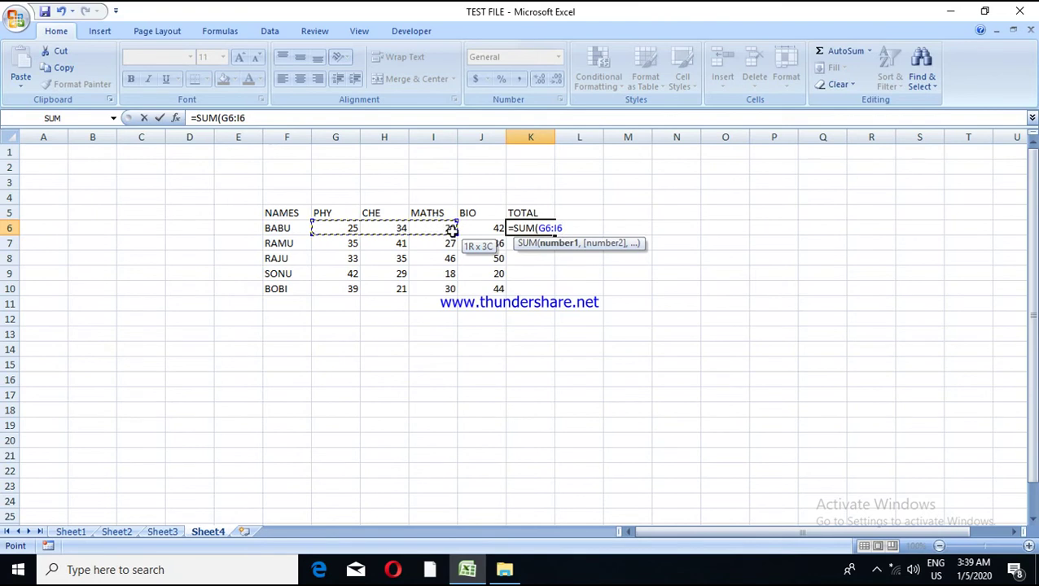
{"action": "left_click_drag", "start_coordinate": [412, 232], "coordinate": [463, 234]}
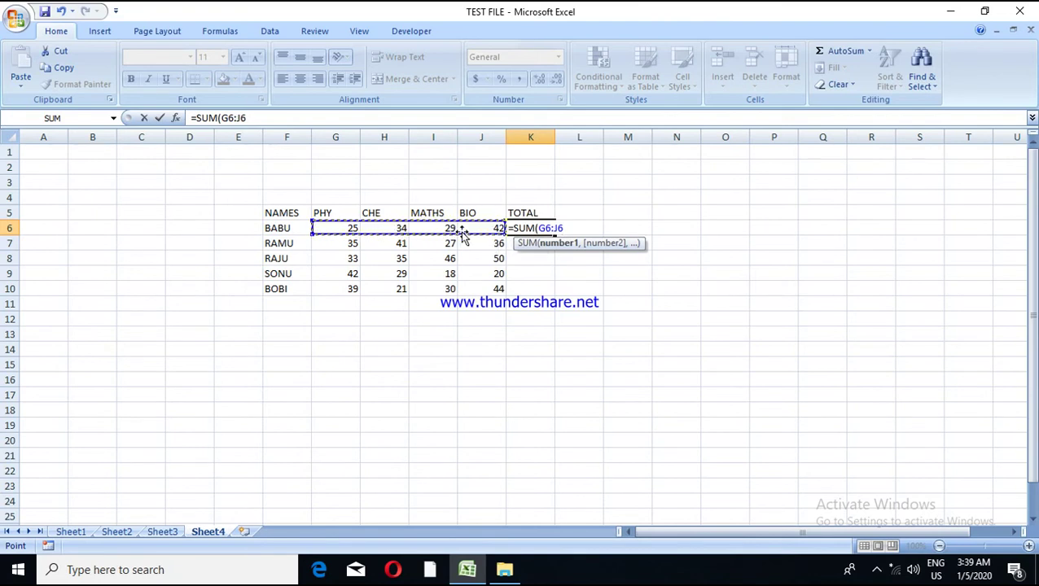
{"action": "type", "text": ")"}
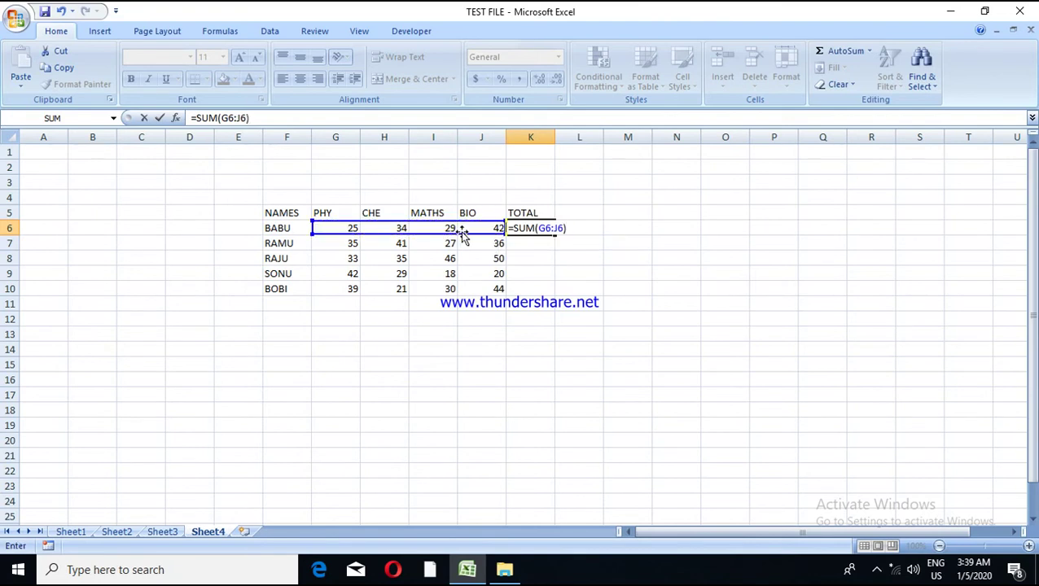
{"action": "key", "text": "Return"}
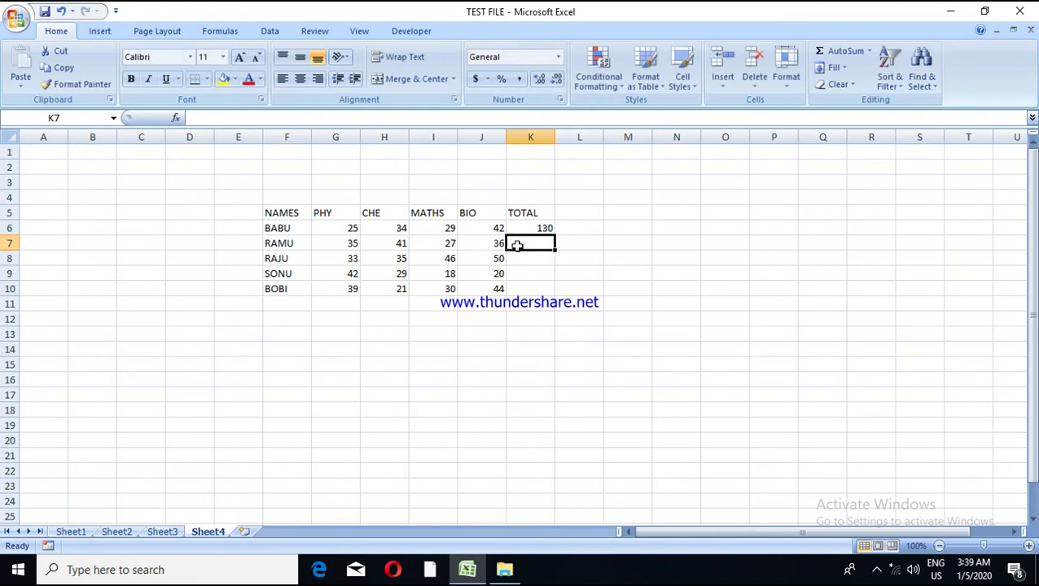
Total RAMU's marks in K7 with =SUM(G7:J7), giving 139
{"action": "type", "text": "=SUM("}
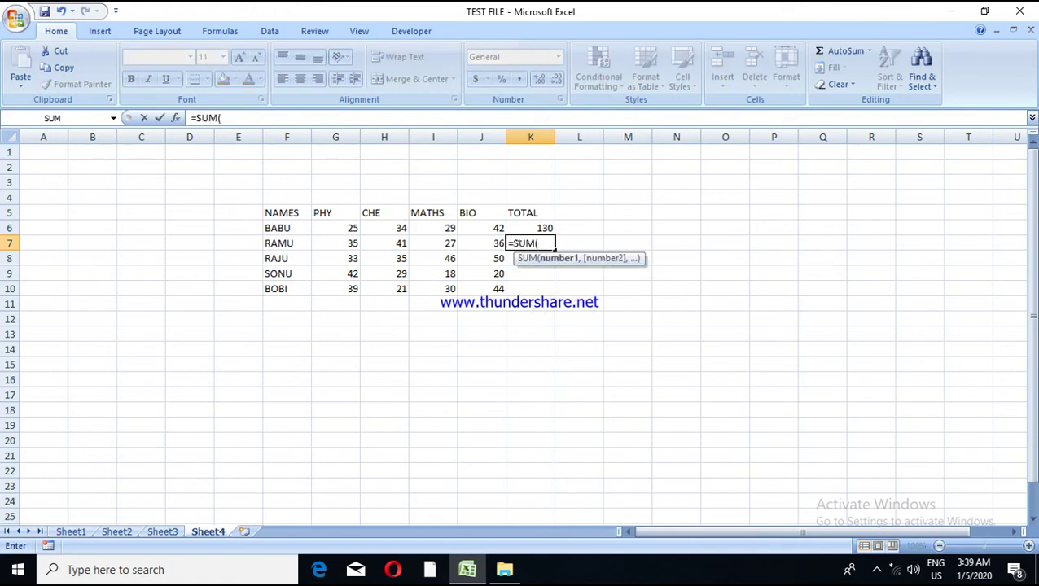
{"action": "left_click", "coordinate": [341, 243]}
{"action": "left_click_drag", "start_coordinate": [342, 243], "coordinate": [466, 245]}
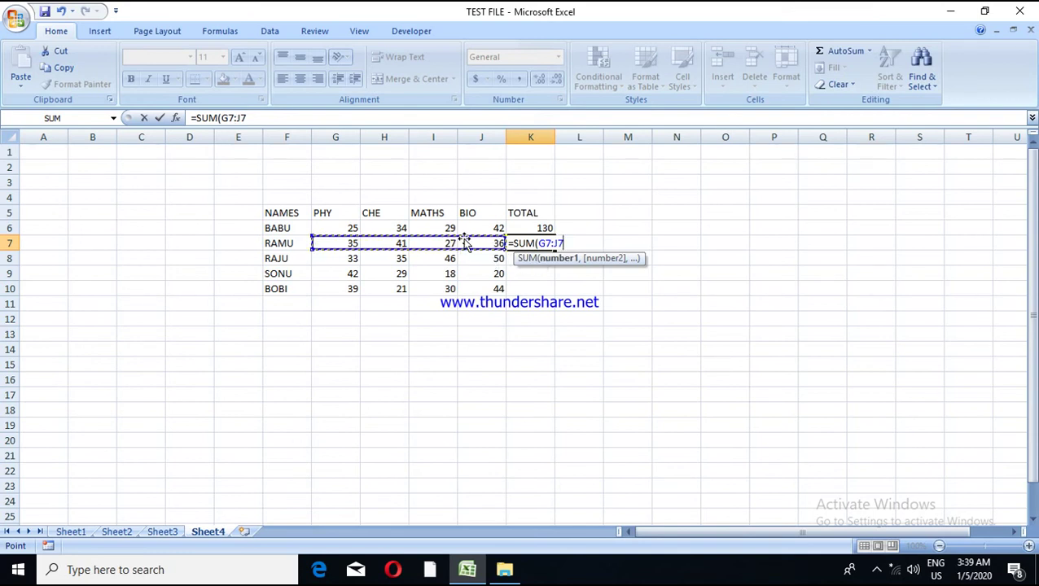
{"action": "type", "text": ")"}
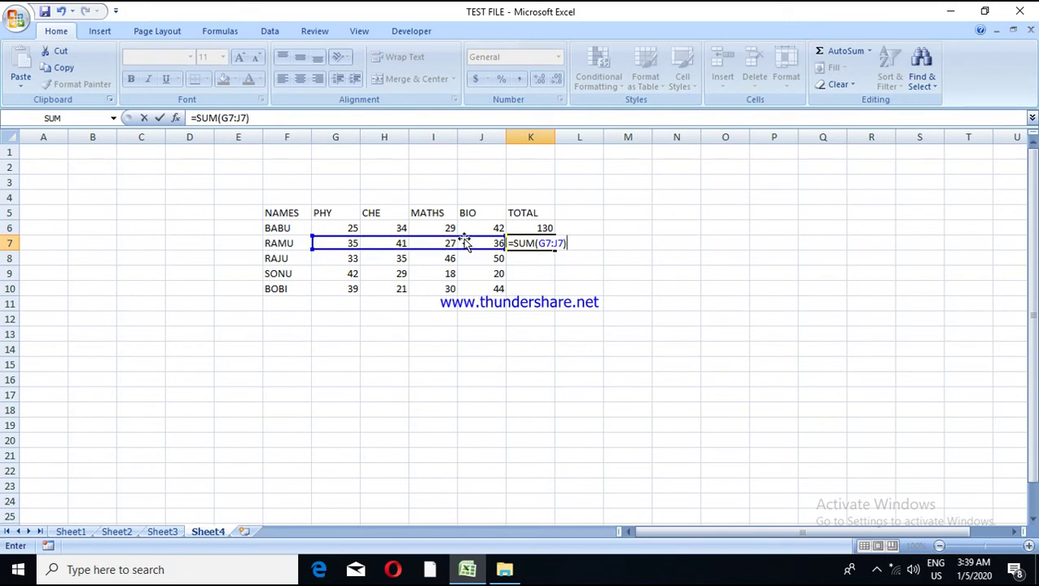
{"action": "key", "text": "Return"}
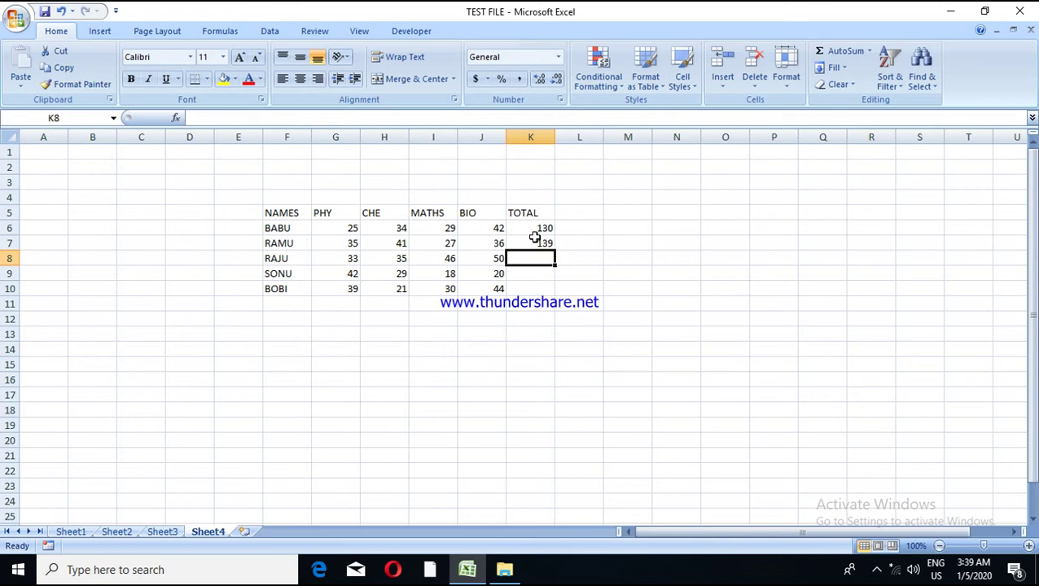
{"action": "left_click", "coordinate": [528, 293]}
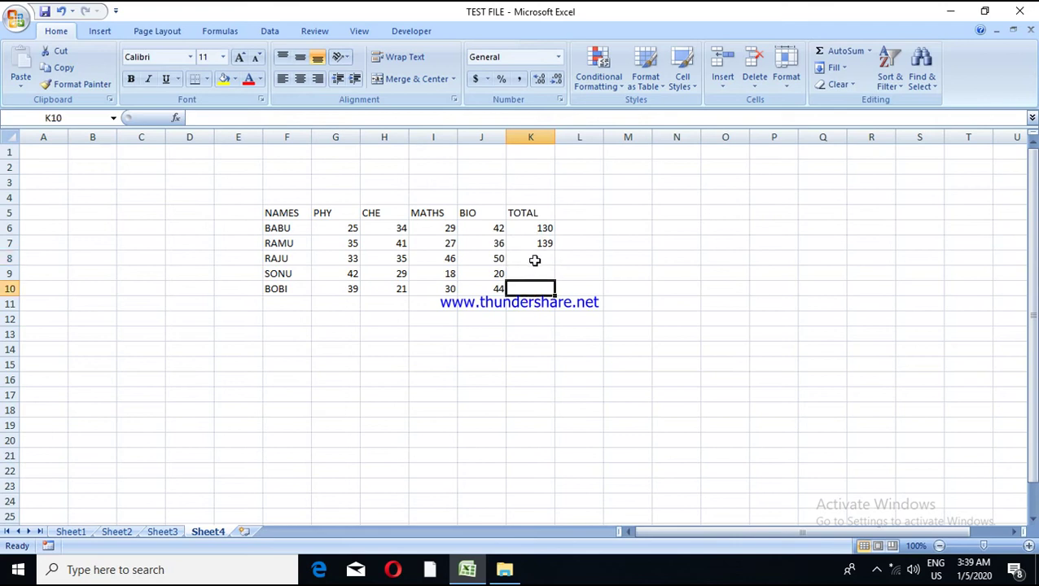
{"action": "left_click", "coordinate": [535, 258]}
{"action": "left_click", "coordinate": [535, 273]}
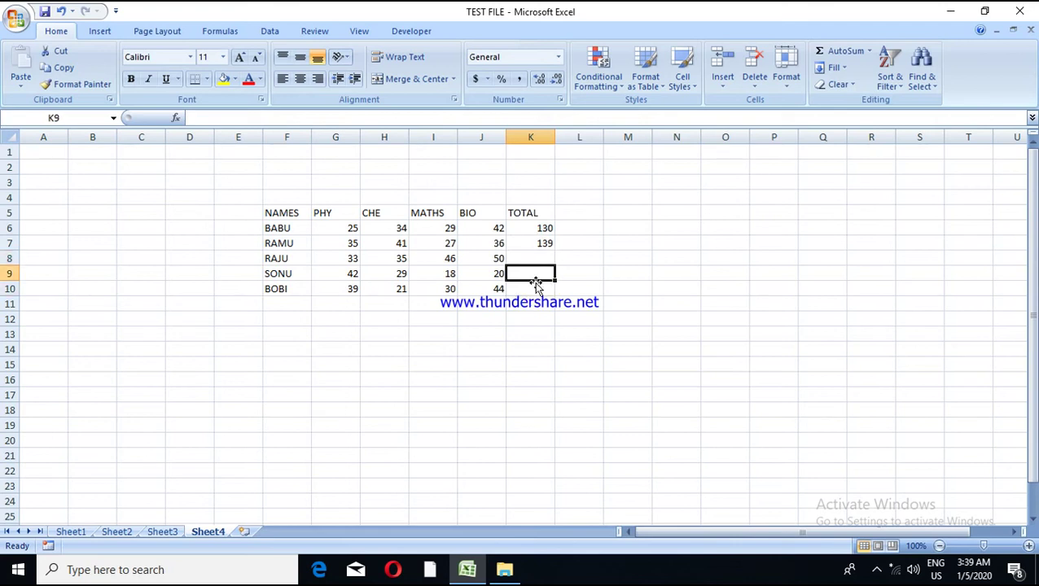
{"action": "left_click", "coordinate": [535, 288]}
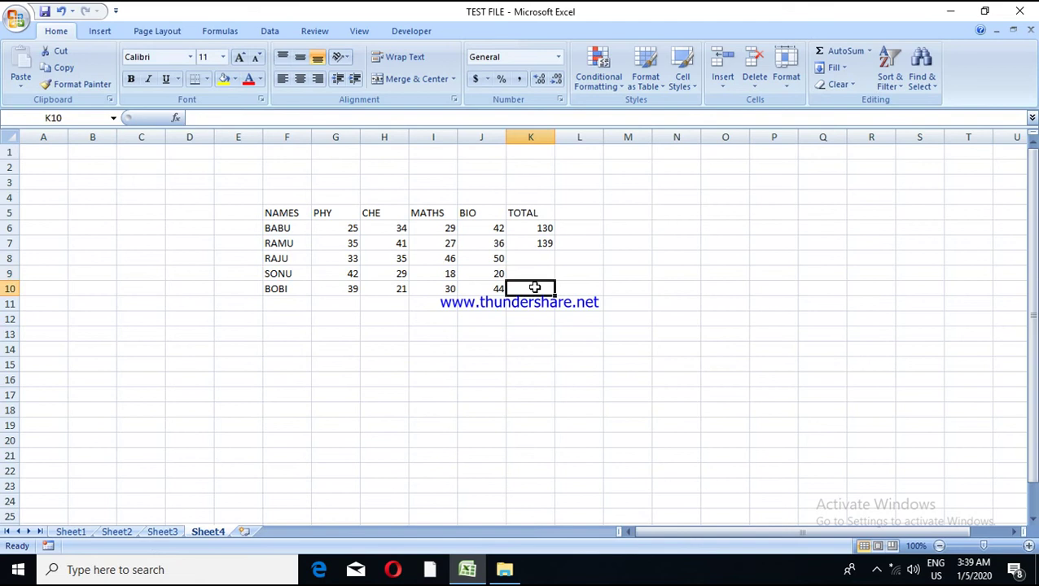
{"action": "left_click", "coordinate": [543, 242]}
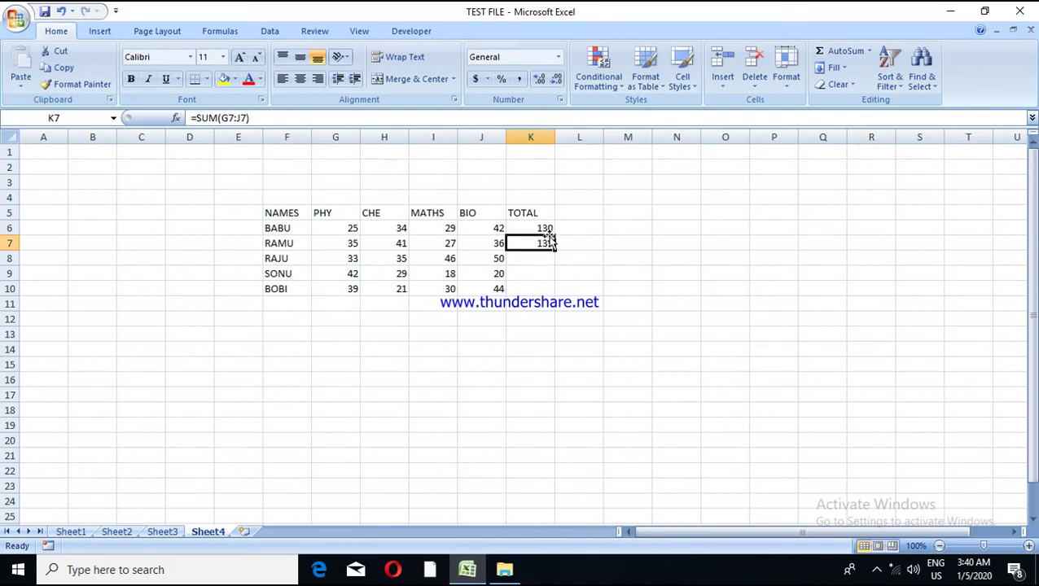
{"action": "left_click", "coordinate": [544, 241]}
{"action": "left_click_drag", "start_coordinate": [556, 251], "coordinate": [558, 290]}
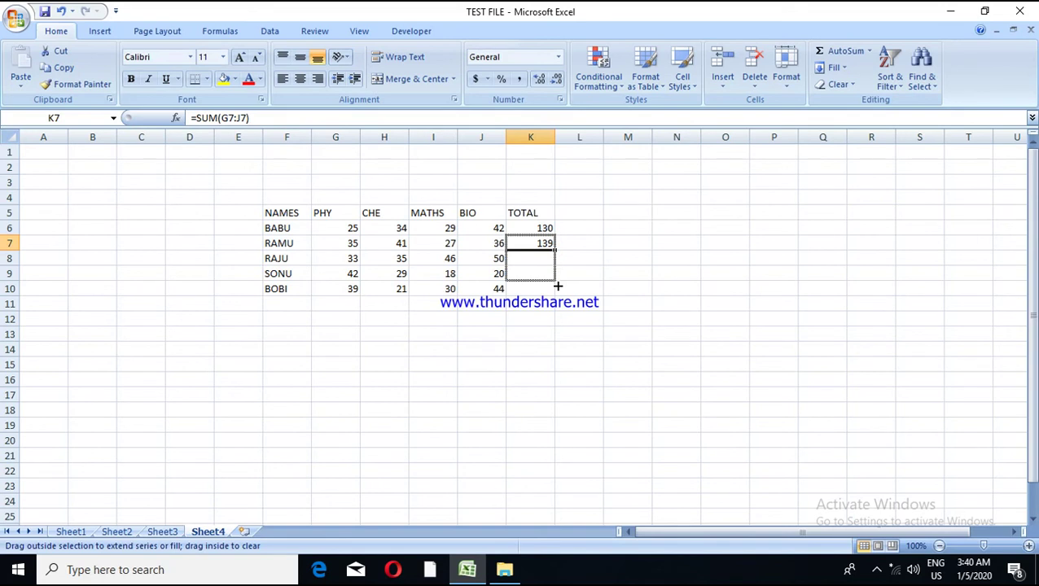
{"action": "left_click", "coordinate": [583, 273]}
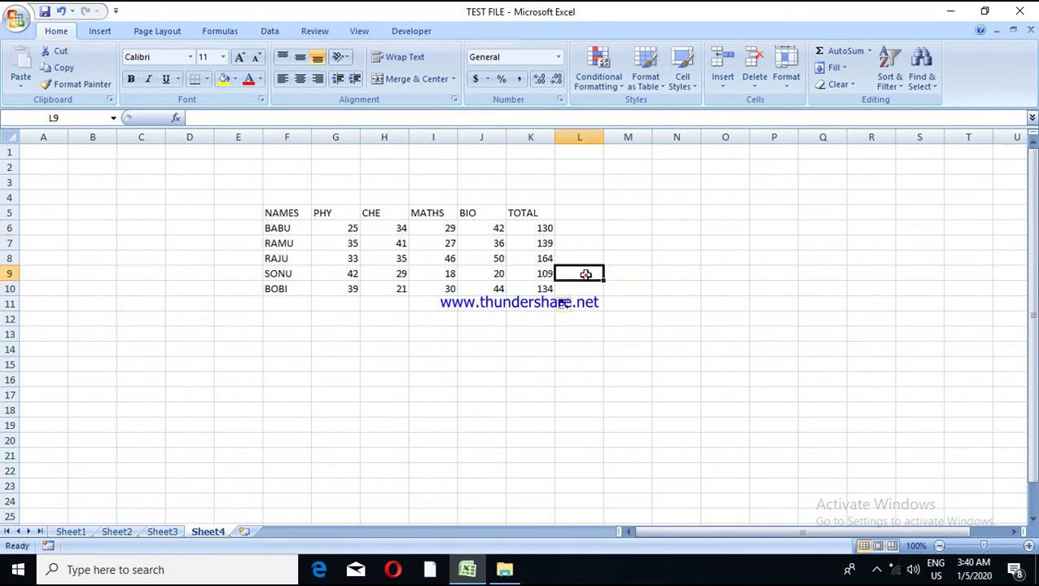
{"action": "left_click", "coordinate": [540, 286]}
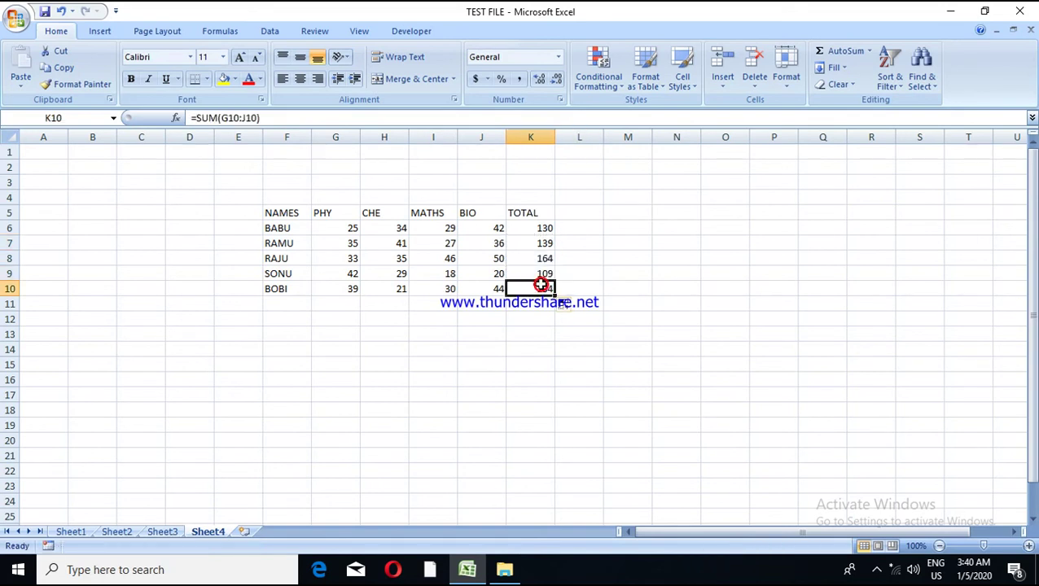
{"action": "left_click", "coordinate": [617, 268]}
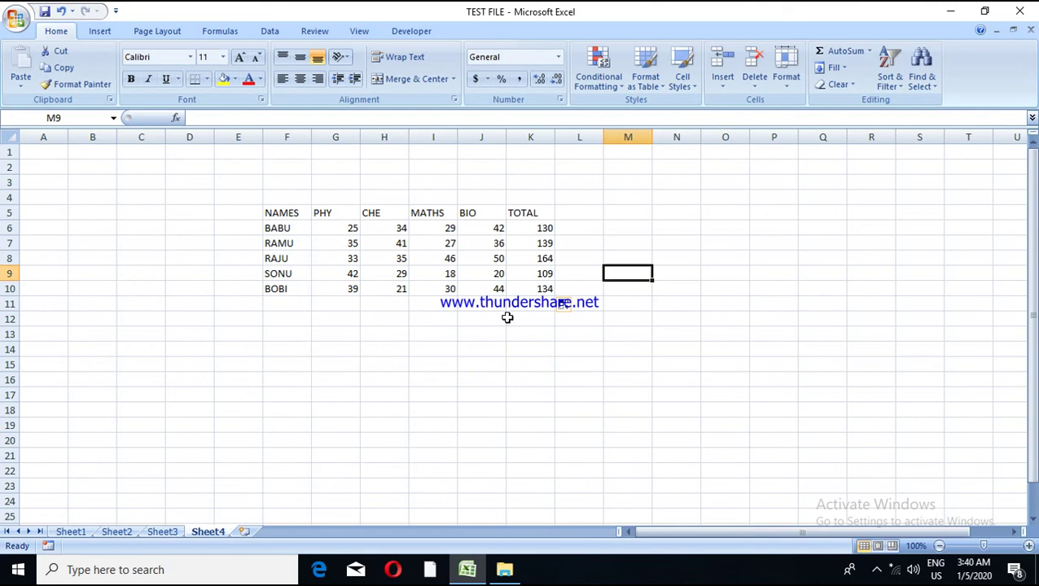
{"action": "left_click", "coordinate": [454, 360]}
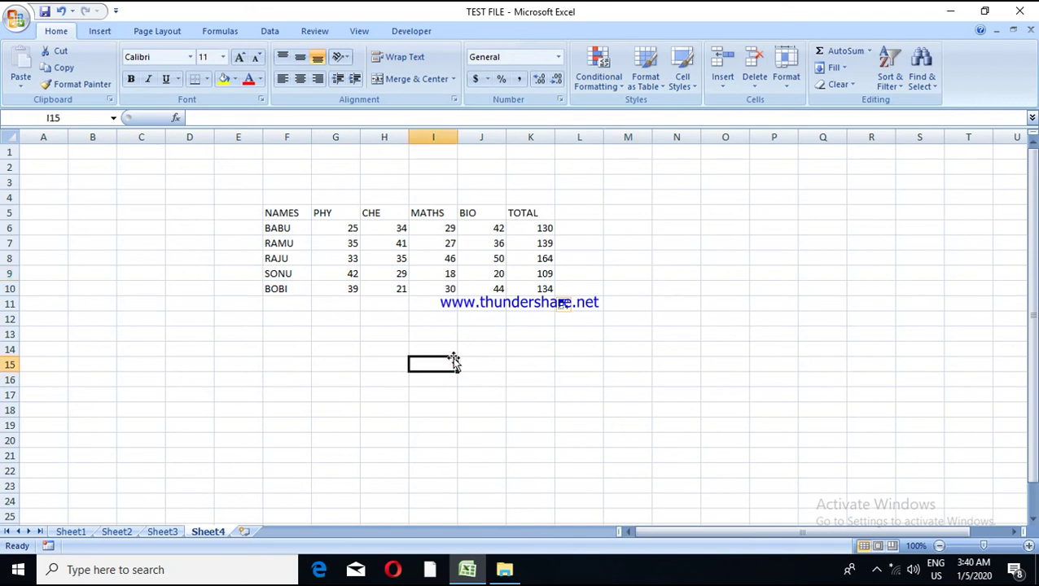
{"action": "left_click", "coordinate": [450, 341]}
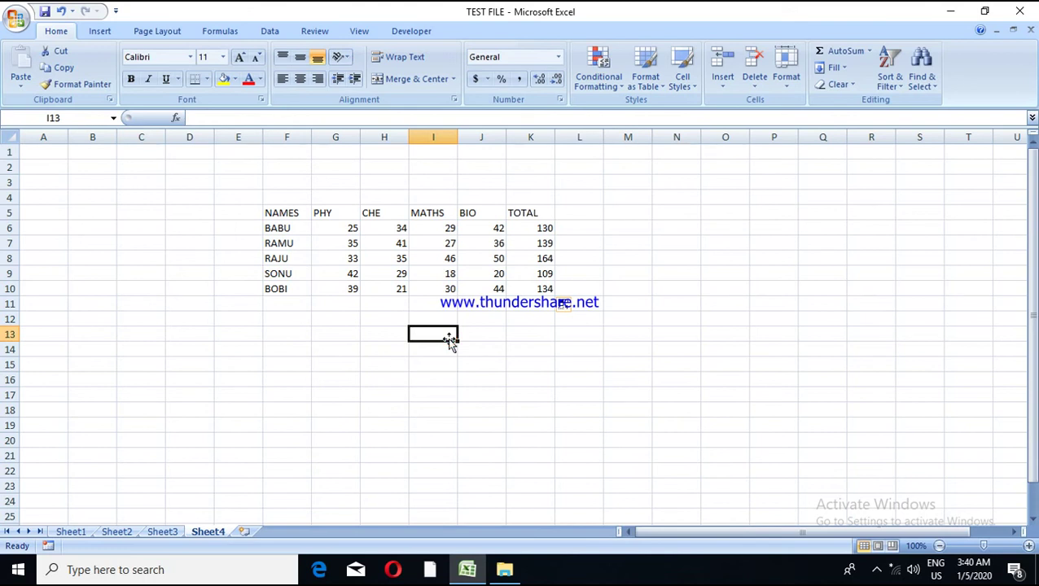
{"action": "key", "text": "End"}
{"action": "key", "text": "Down"}
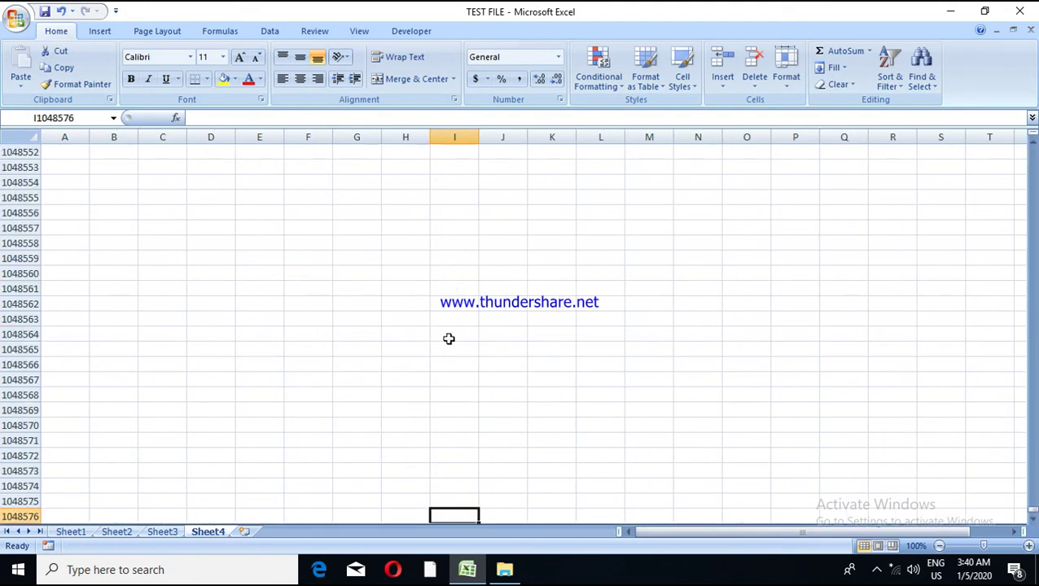
{"action": "key", "text": "End"}
{"action": "key", "text": "Up"}
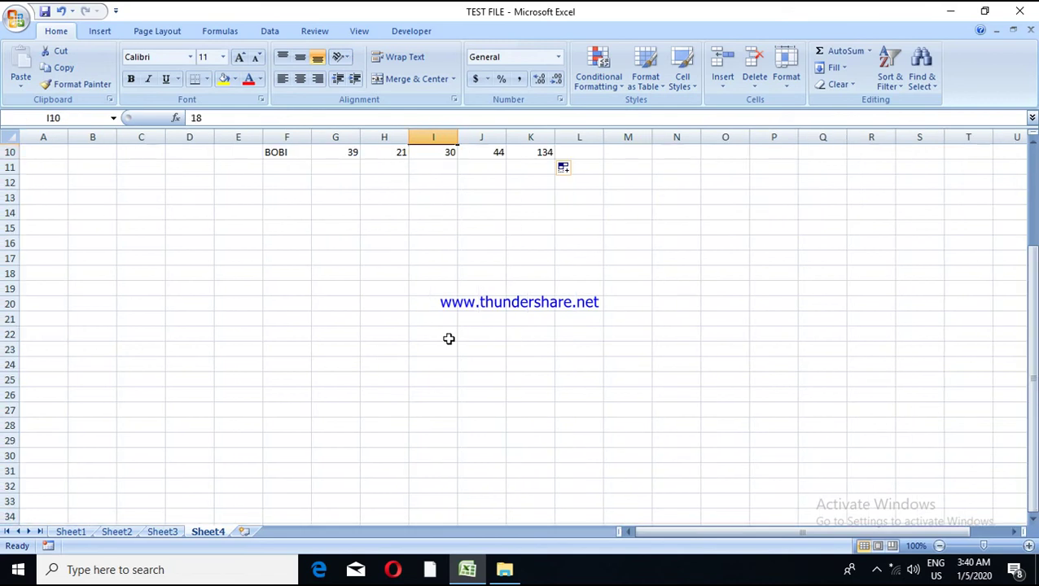
{"action": "key", "text": "Up"}
{"action": "key", "text": "Up"}
{"action": "key", "text": "Up"}
{"action": "key", "text": "Up"}
{"action": "key", "text": "Down"}
{"action": "key", "text": "Down"}
{"action": "key", "text": "Down"}
{"action": "key", "text": "Down"}
{"action": "key", "text": "Down"}
{"action": "key", "text": "Down"}
{"action": "key", "text": "Down"}
{"action": "key", "text": "Down"}
{"action": "key", "text": "Down"}
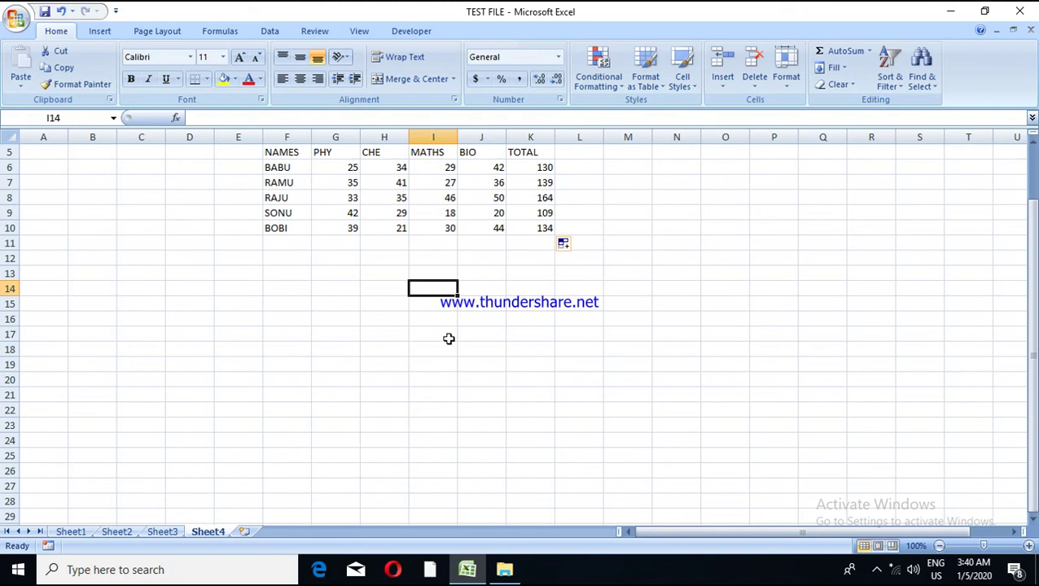
Enter 1254 in I14 and 25 in I15 below the marks table
{"action": "type", "text": "1254"}
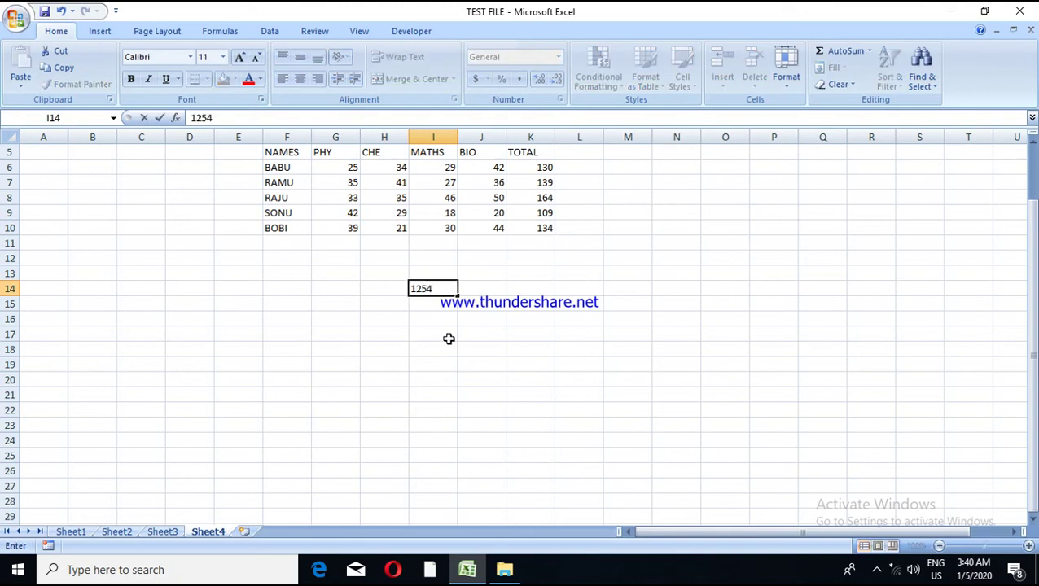
{"action": "key", "text": "Return"}
{"action": "type", "text": "12"}
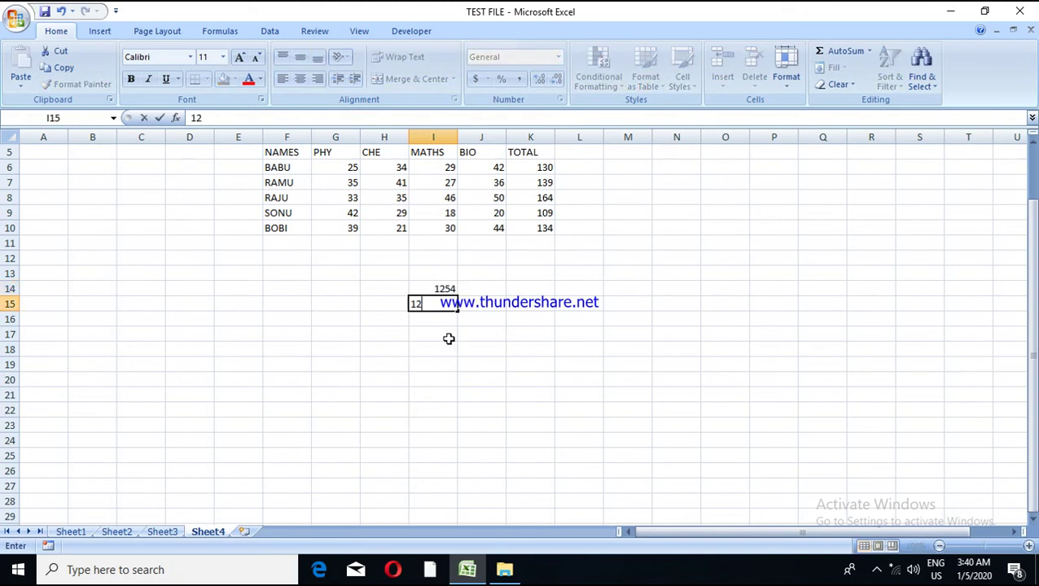
{"action": "type", "text": "54"}
{"action": "key", "text": "BackSpace"}
{"action": "key", "text": "BackSpace"}
{"action": "key", "text": "BackSpace"}
{"action": "key", "text": "BackSpace"}
{"action": "type", "text": "25"}
{"action": "key", "text": "Return"}
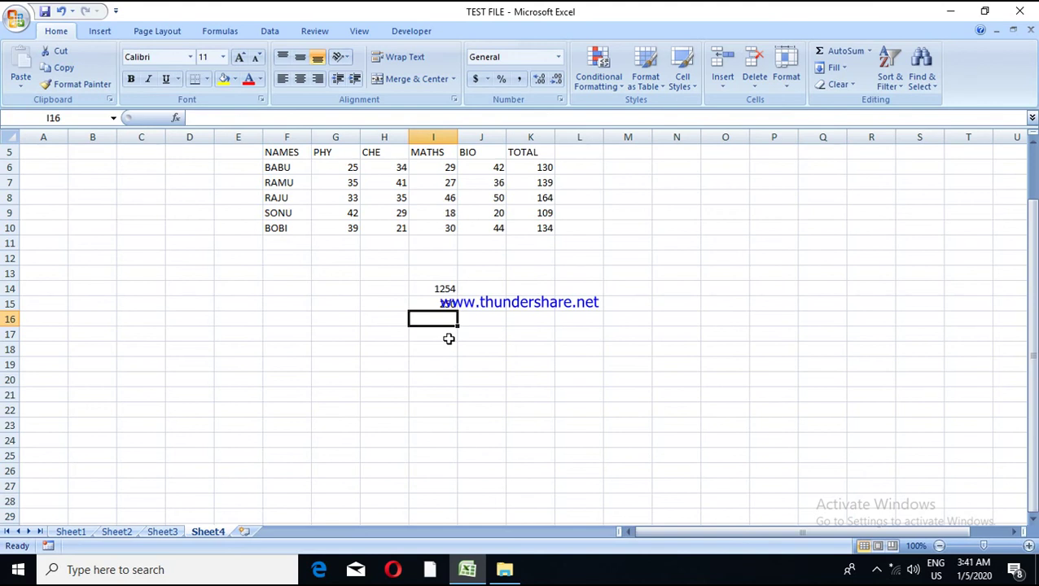
Enter the subtraction formula =I14-I15 in I16, then clear that result
{"action": "type", "text": "="}
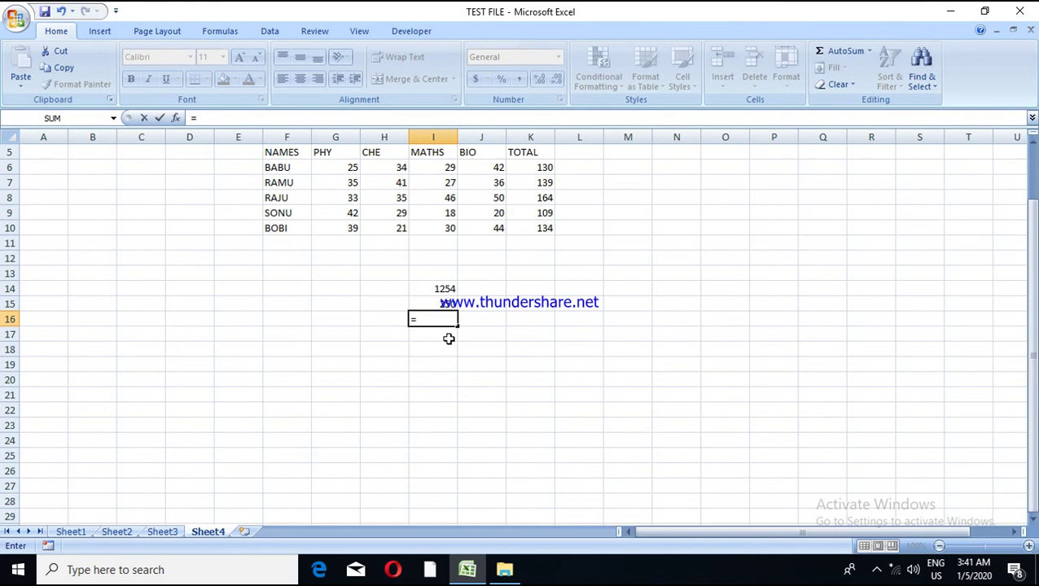
{"action": "left_click", "coordinate": [441, 287]}
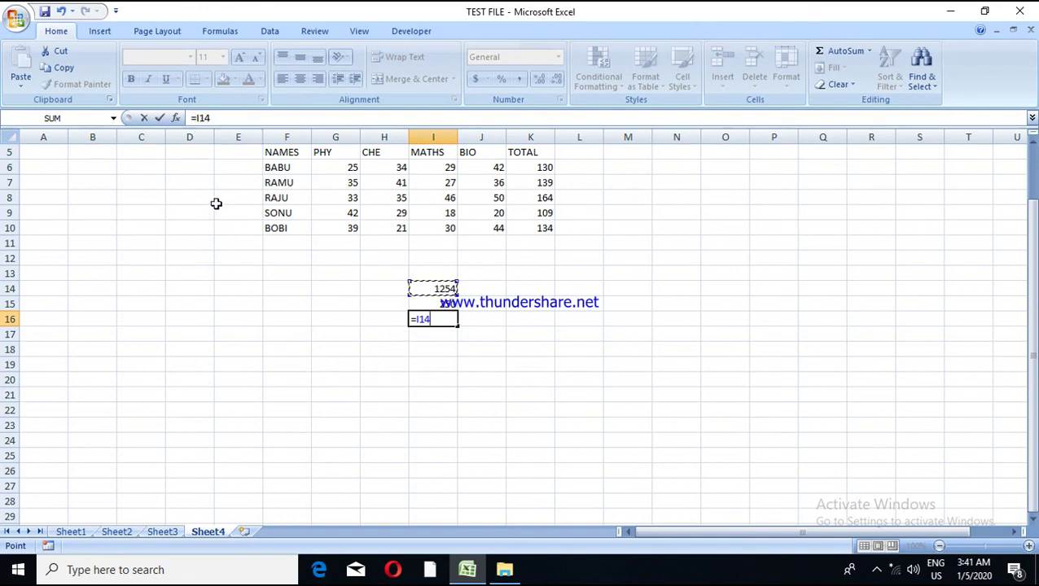
{"action": "type", "text": "-"}
{"action": "left_click", "coordinate": [428, 304]}
{"action": "key", "text": "Return"}
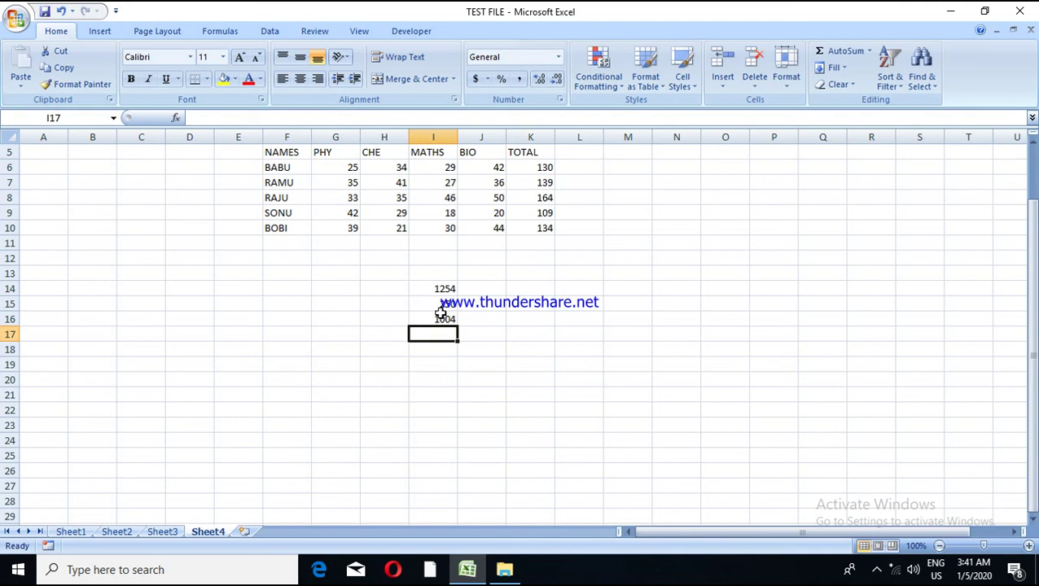
{"action": "left_click", "coordinate": [442, 318]}
{"action": "left_click", "coordinate": [510, 319]}
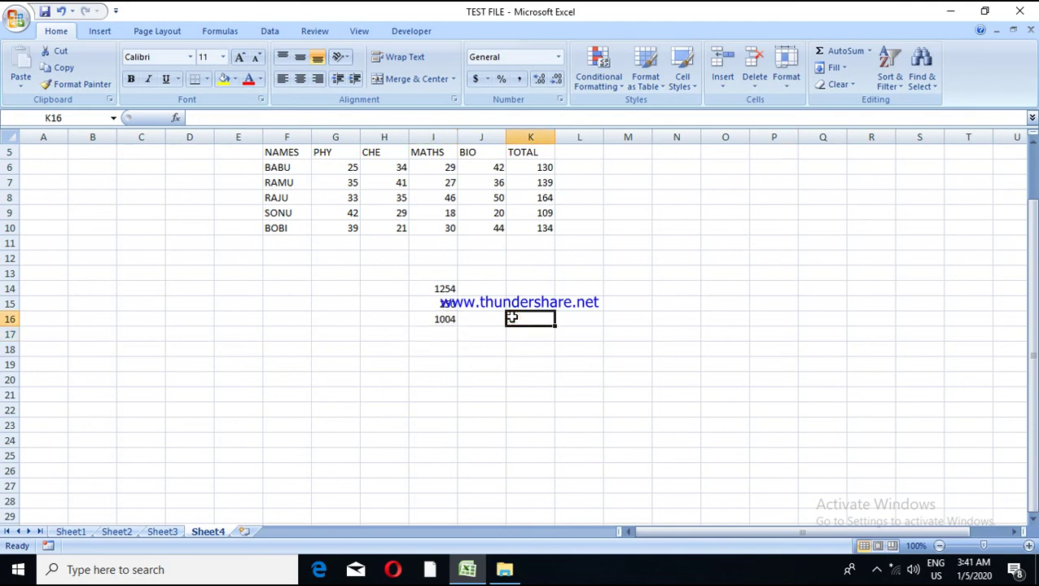
{"action": "left_click", "coordinate": [426, 324]}
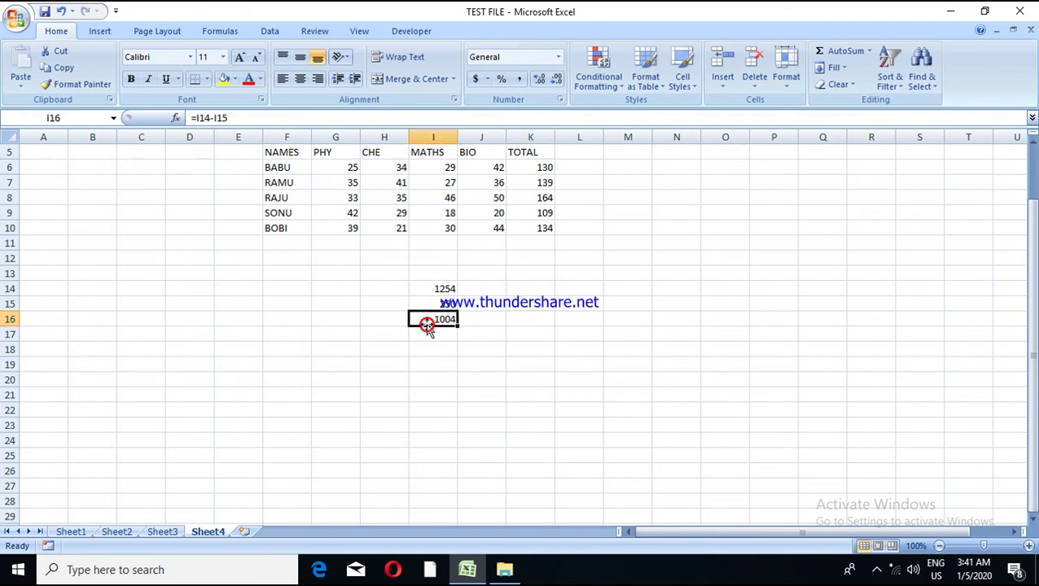
{"action": "key", "text": "Delete"}
{"action": "type", "text": "="}
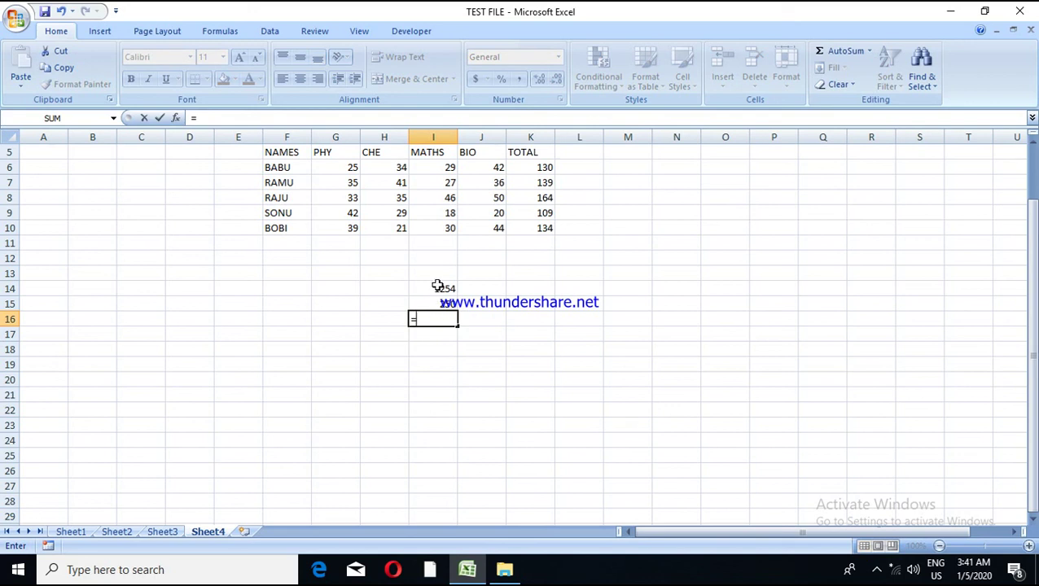
Complete I16 as =I14*I15 so it shows 313500
{"action": "left_click", "coordinate": [437, 290]}
{"action": "type", "text": "*"}
{"action": "left_click", "coordinate": [424, 301]}
{"action": "key", "text": "Return"}
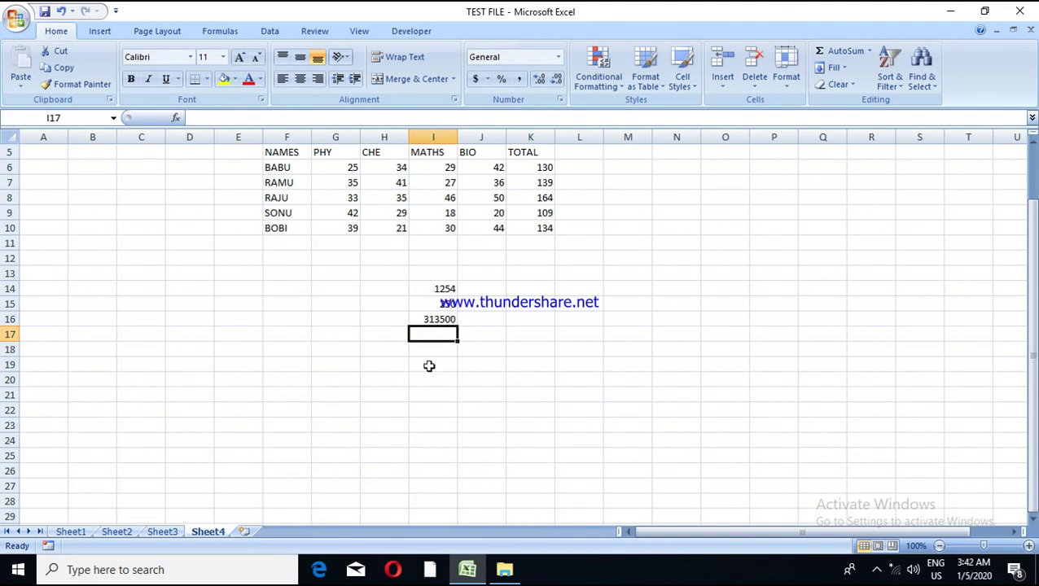
{"action": "left_click", "coordinate": [490, 344]}
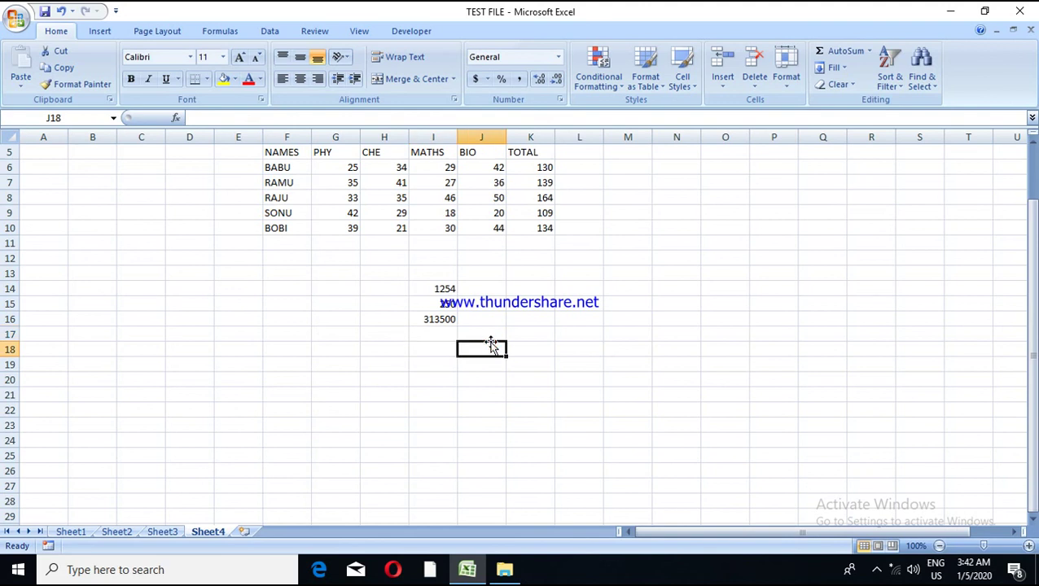
Enter =I14/I15 in J18 so it shows the division result 5.016
{"action": "type", "text": "="}
{"action": "left_click", "coordinate": [437, 287]}
{"action": "type", "text": "/"}
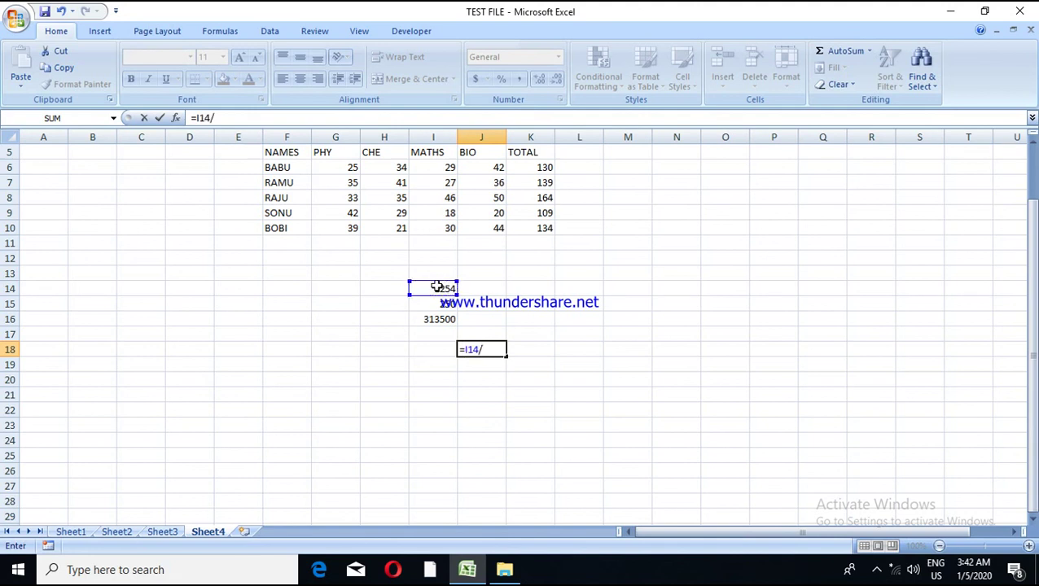
{"action": "left_click", "coordinate": [437, 304]}
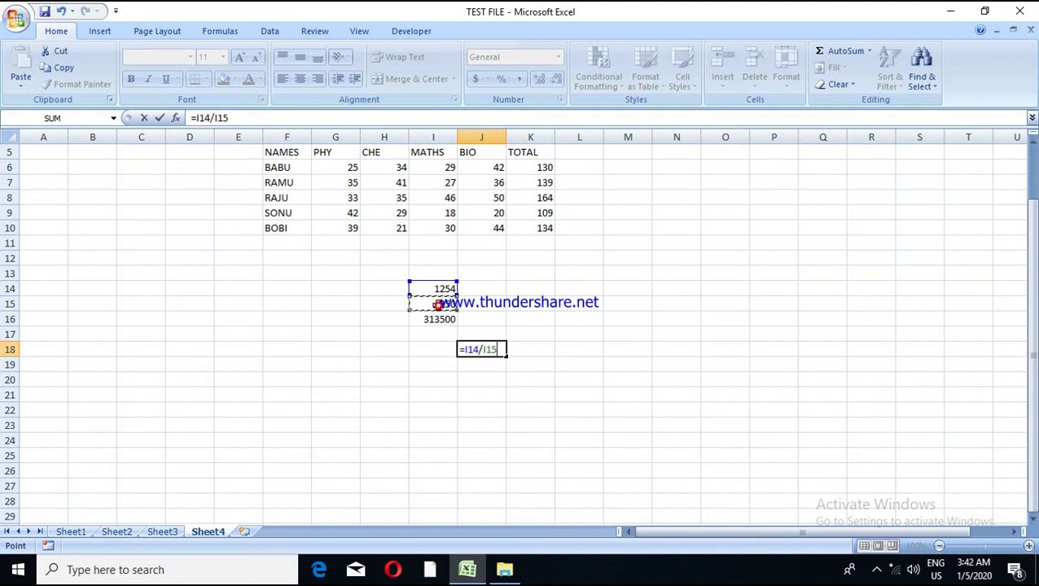
{"action": "key", "text": "Return"}
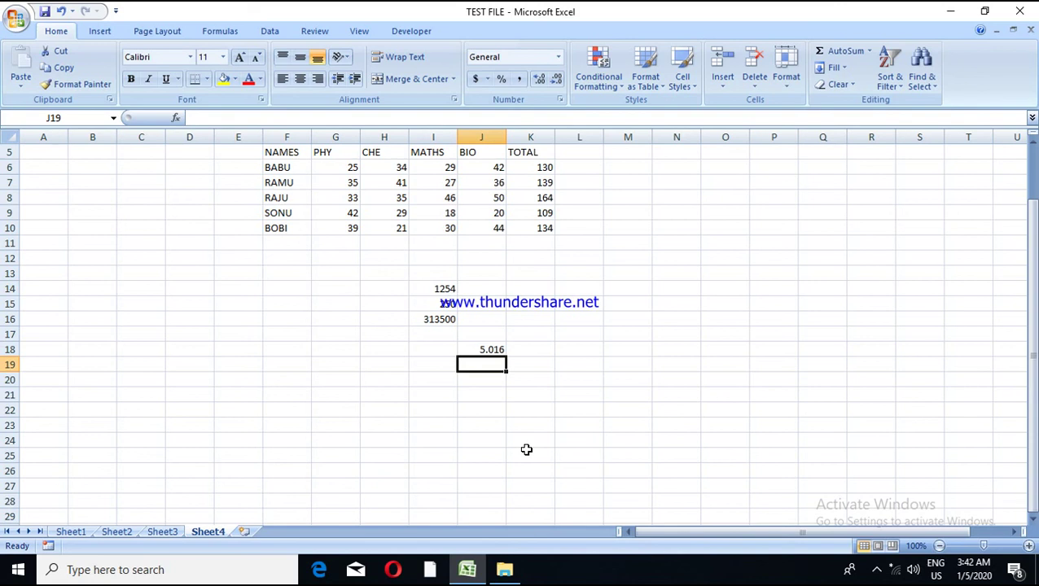
{"action": "left_click", "coordinate": [877, 573]}
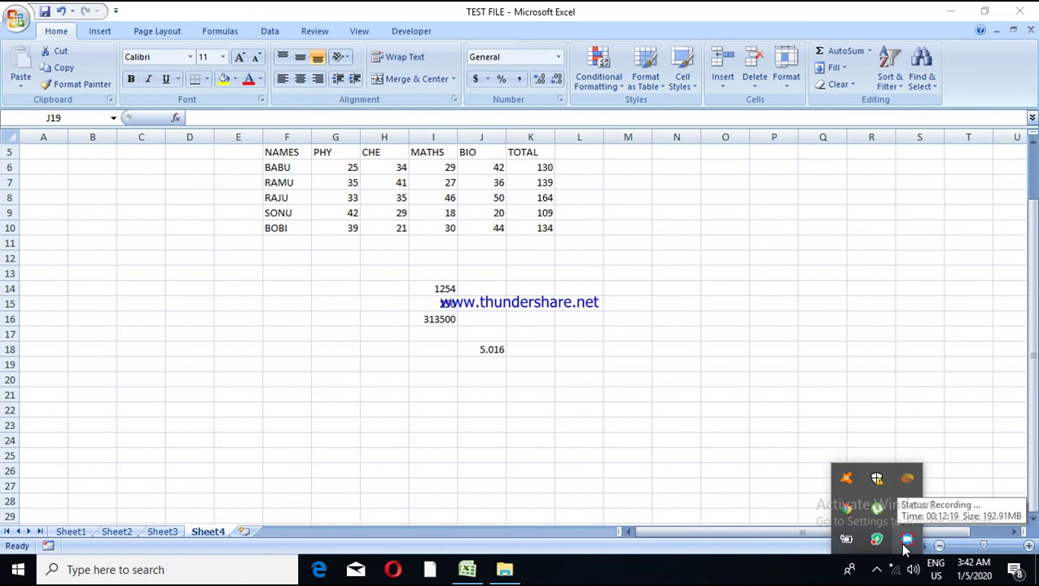
Bring up the Free Screen Recorder window from the hidden tray icons, showing the recording in progress
{"action": "left_click", "coordinate": [908, 547]}
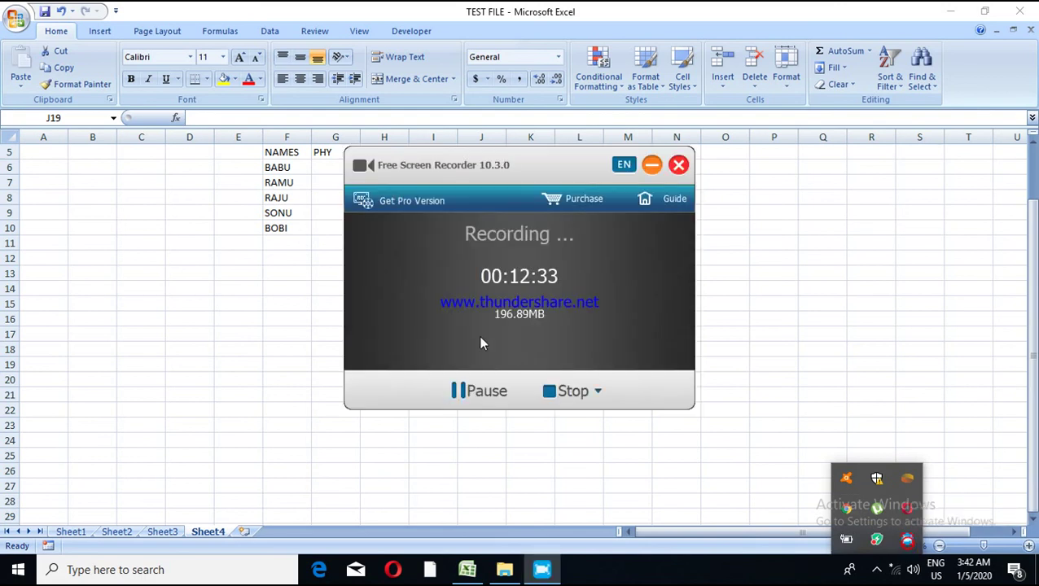